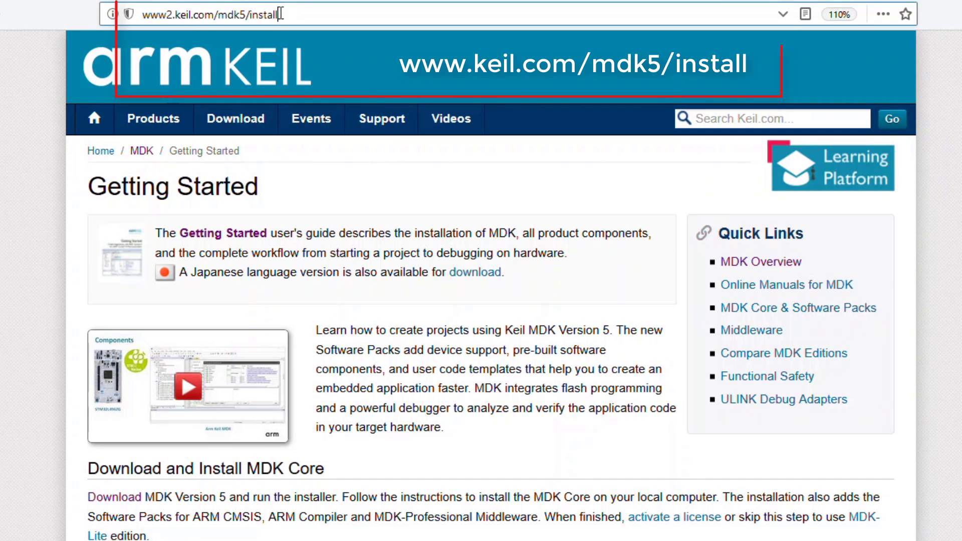
{"action": "left_click_drag", "start_coordinate": [280, 14], "coordinate": [142, 15]}
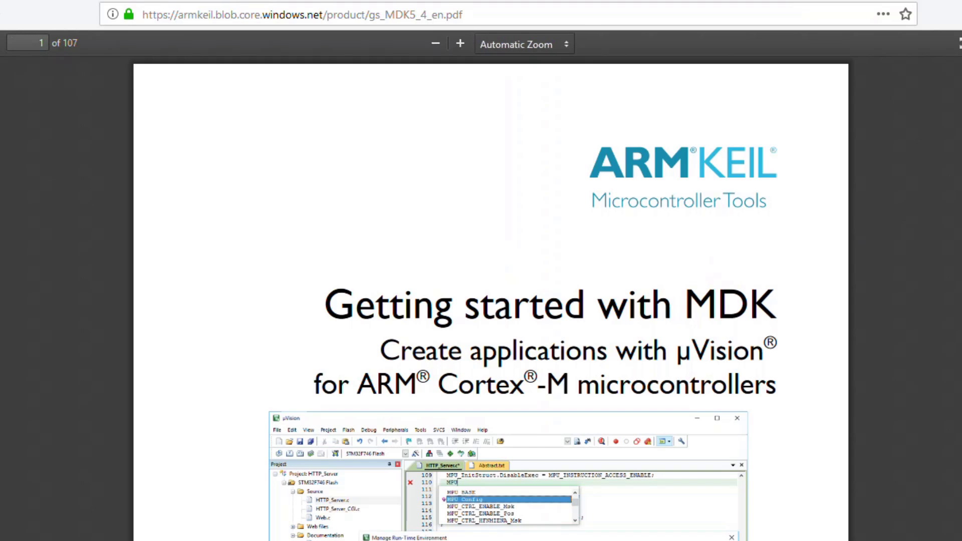
{"action": "scroll", "coordinate": [492, 301], "scroll_direction": "down", "scroll_amount": 5}
{"action": "scroll", "coordinate": [491, 301], "scroll_direction": "down", "scroll_amount": 5}
{"action": "scroll", "coordinate": [492, 301], "scroll_direction": "down", "scroll_amount": 5}
{"action": "scroll", "coordinate": [491, 301], "scroll_direction": "down", "scroll_amount": 5}
{"action": "scroll", "coordinate": [492, 301], "scroll_direction": "down", "scroll_amount": 2}
{"action": "scroll", "coordinate": [491, 302], "scroll_direction": "down", "scroll_amount": 4}
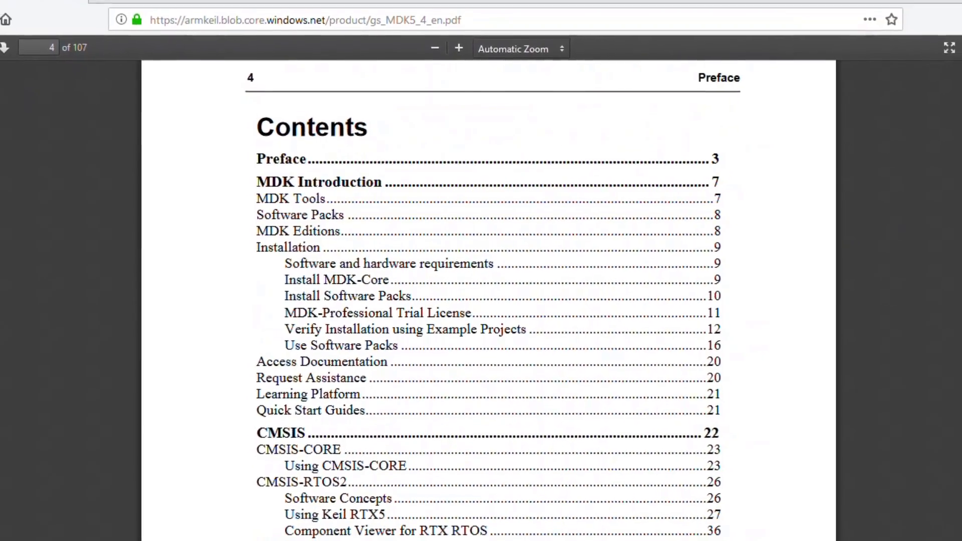
{"action": "scroll", "coordinate": [74, 122], "scroll_direction": "down", "scroll_amount": 2}
{"action": "scroll", "coordinate": [16, 114], "scroll_direction": "down", "scroll_amount": 2}
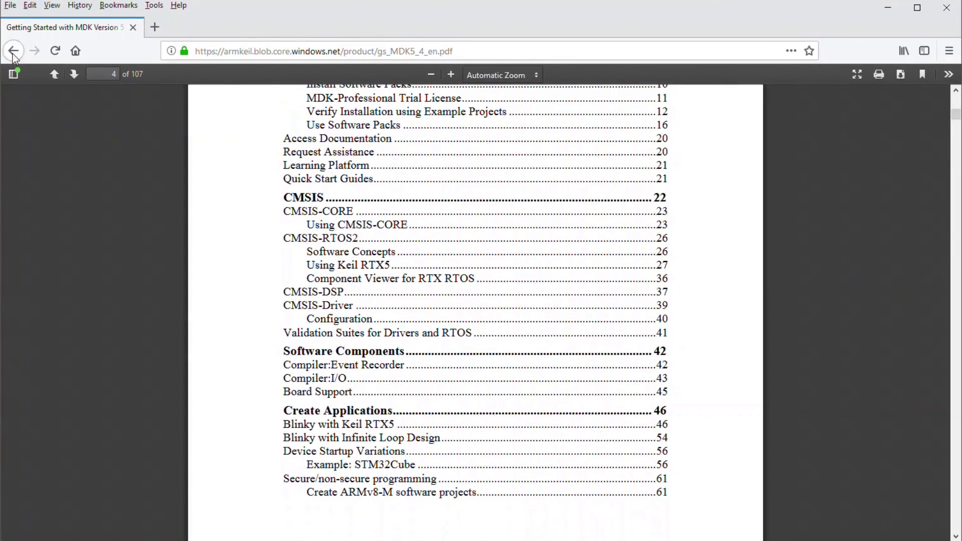
{"action": "left_click", "coordinate": [13, 50]}
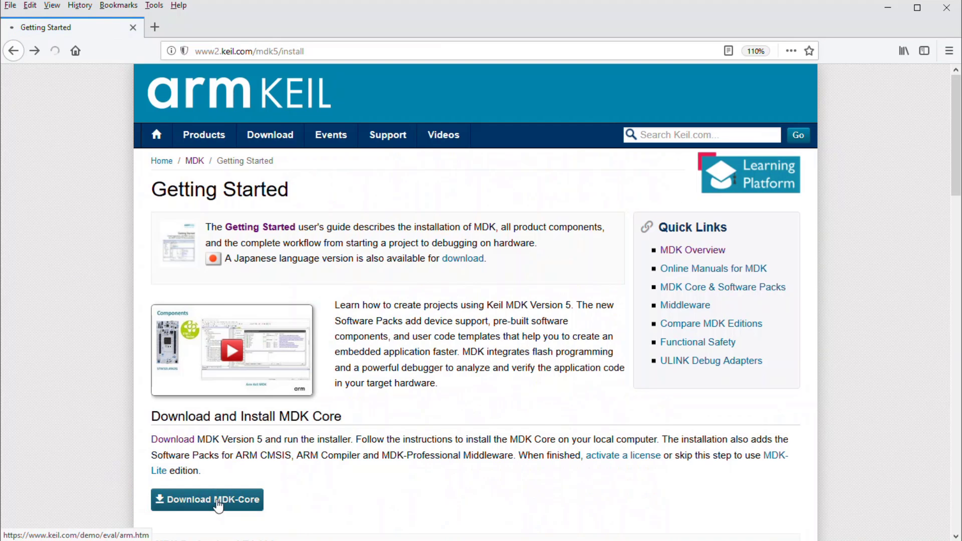
- Save the roughly 837 MB MDK525.EXE installer from the MDK-Core download page and check its progress
{"action": "left_click", "coordinate": [214, 500]}
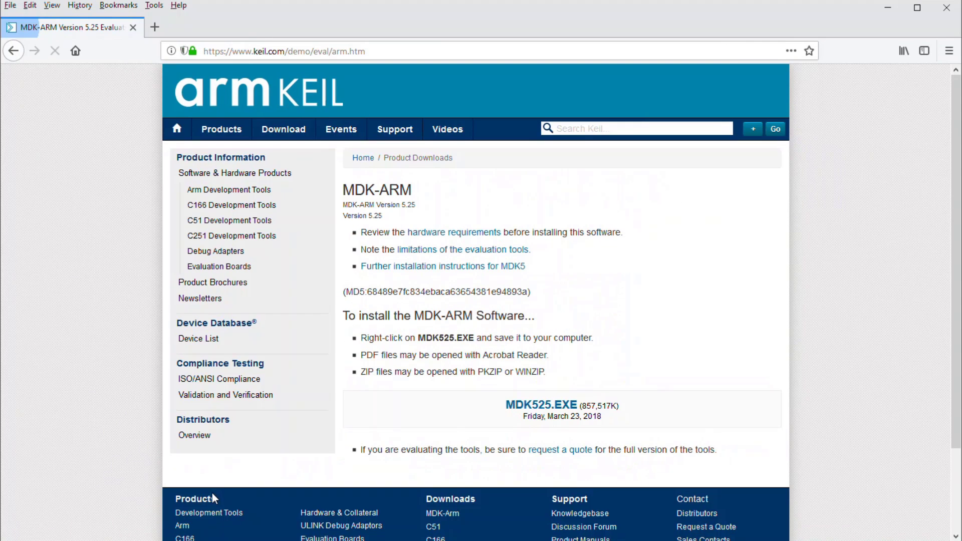
{"action": "left_click", "coordinate": [539, 407]}
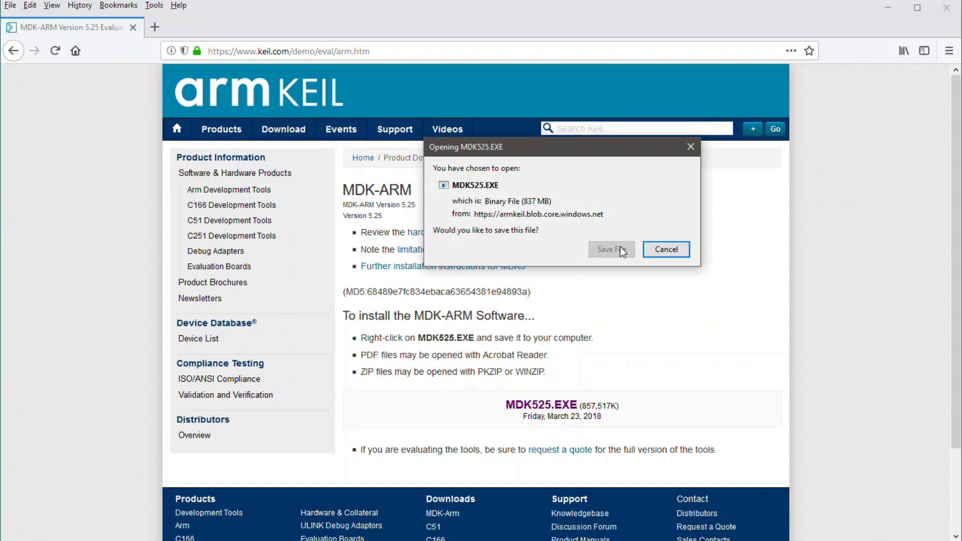
{"action": "left_click", "coordinate": [622, 252]}
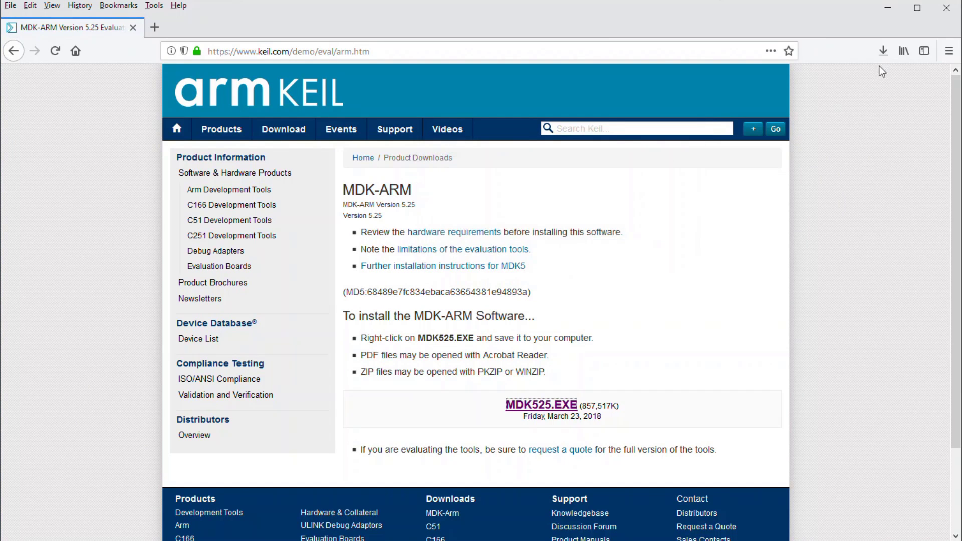
{"action": "left_click", "coordinate": [884, 52]}
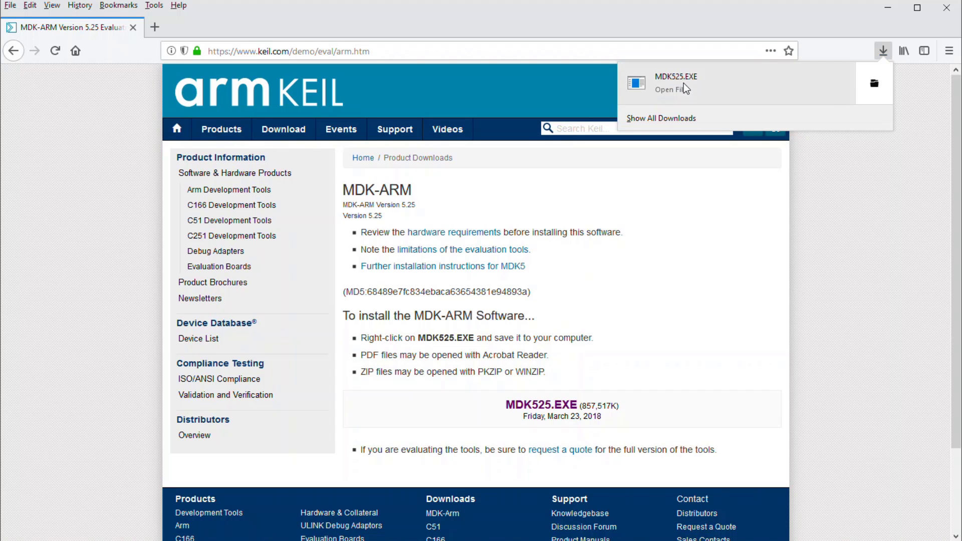
- Run MDK525.EXE, accept the license, skip old core backup, and install to default folders
{"action": "left_click", "coordinate": [683, 84]}
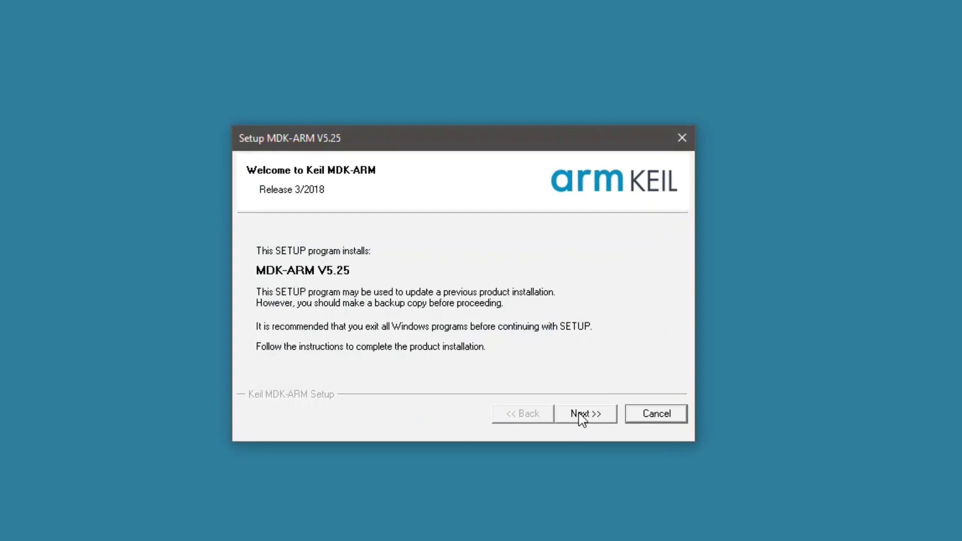
{"action": "left_click", "coordinate": [552, 405]}
{"action": "left_click", "coordinate": [503, 371]}
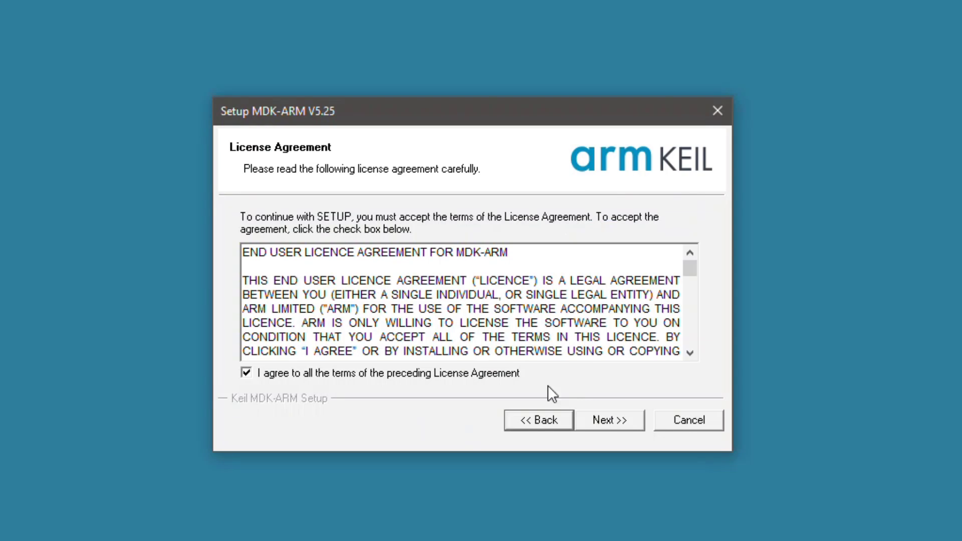
{"action": "left_click", "coordinate": [614, 418]}
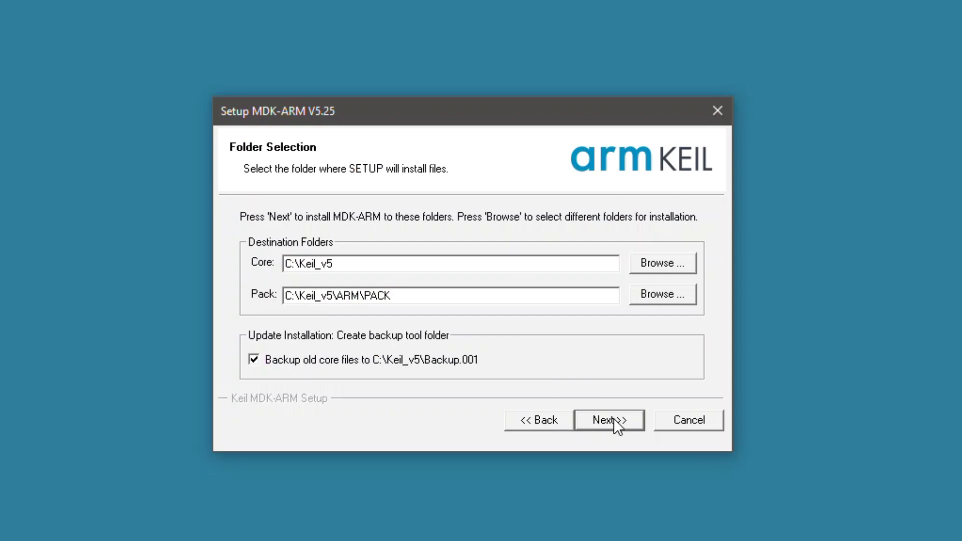
{"action": "left_click", "coordinate": [466, 361]}
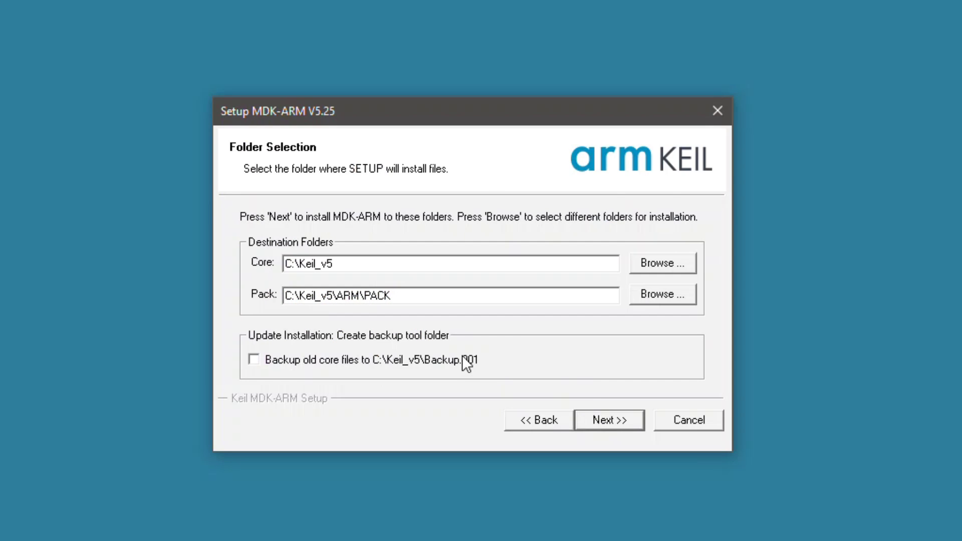
{"action": "left_click", "coordinate": [613, 421]}
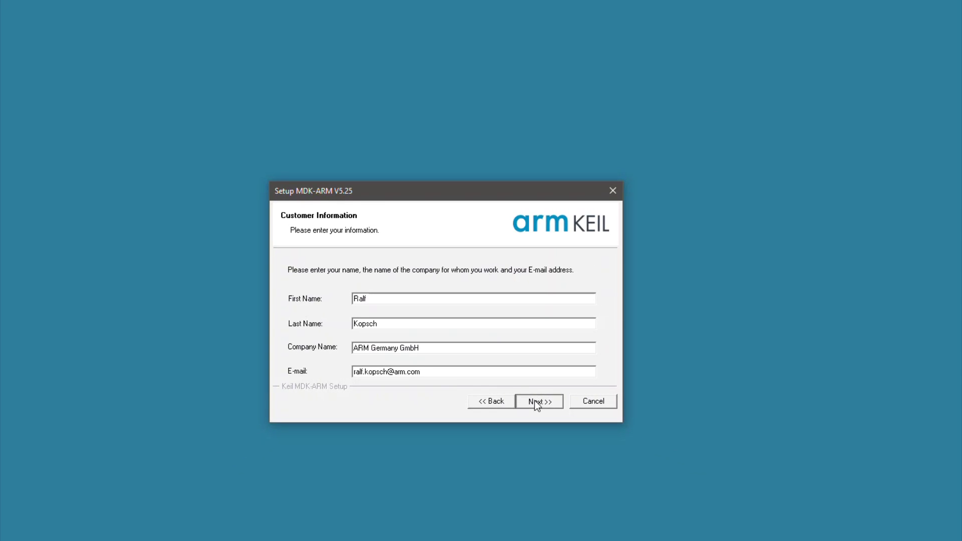
{"action": "left_click", "coordinate": [535, 404]}
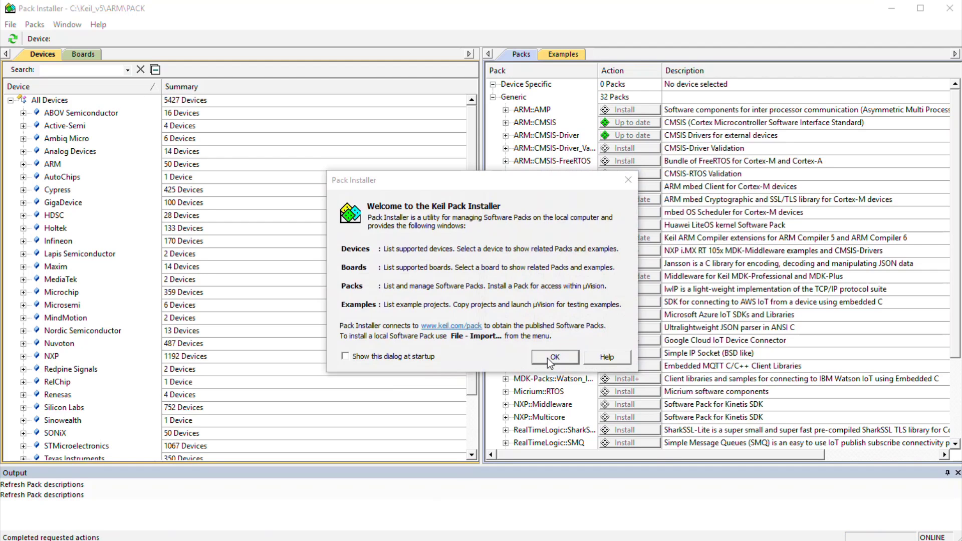
- Close the Pack Installer welcome notes and switch the list to Boards
{"action": "left_click", "coordinate": [551, 361]}
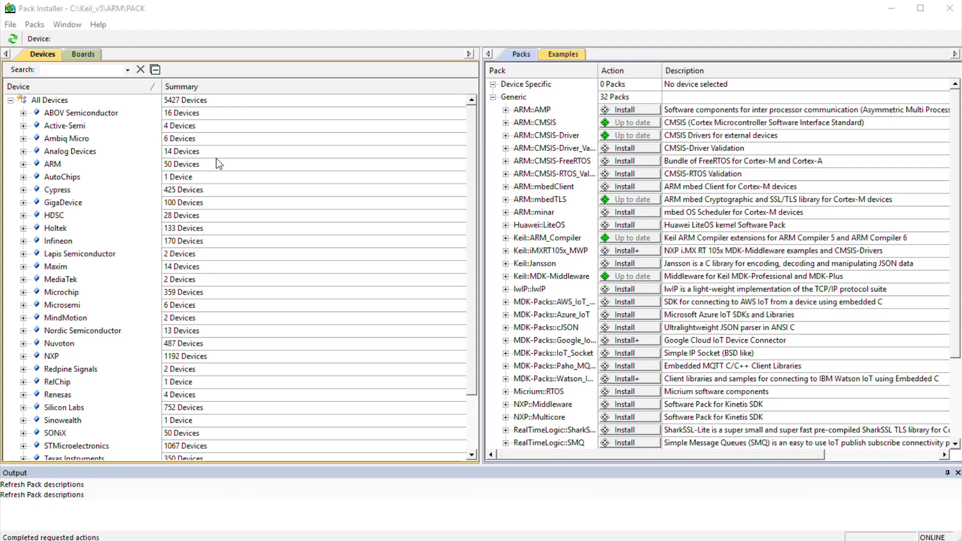
{"action": "left_click", "coordinate": [83, 54]}
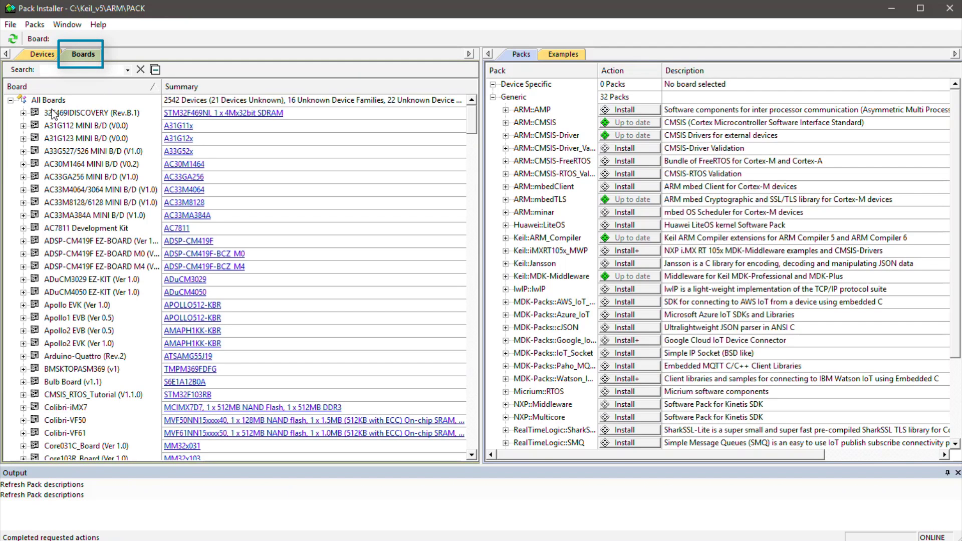
{"action": "scroll", "coordinate": [38, 146], "scroll_direction": "down", "scroll_amount": 3}
{"action": "scroll", "coordinate": [31, 148], "scroll_direction": "down", "scroll_amount": 1}
{"action": "scroll", "coordinate": [33, 148], "scroll_direction": "down", "scroll_amount": 3}
{"action": "scroll", "coordinate": [32, 148], "scroll_direction": "down", "scroll_amount": 2}
{"action": "scroll", "coordinate": [32, 148], "scroll_direction": "down", "scroll_amount": 1}
{"action": "scroll", "coordinate": [32, 148], "scroll_direction": "up", "scroll_amount": 3}
{"action": "scroll", "coordinate": [51, 141], "scroll_direction": "up", "scroll_amount": 2}
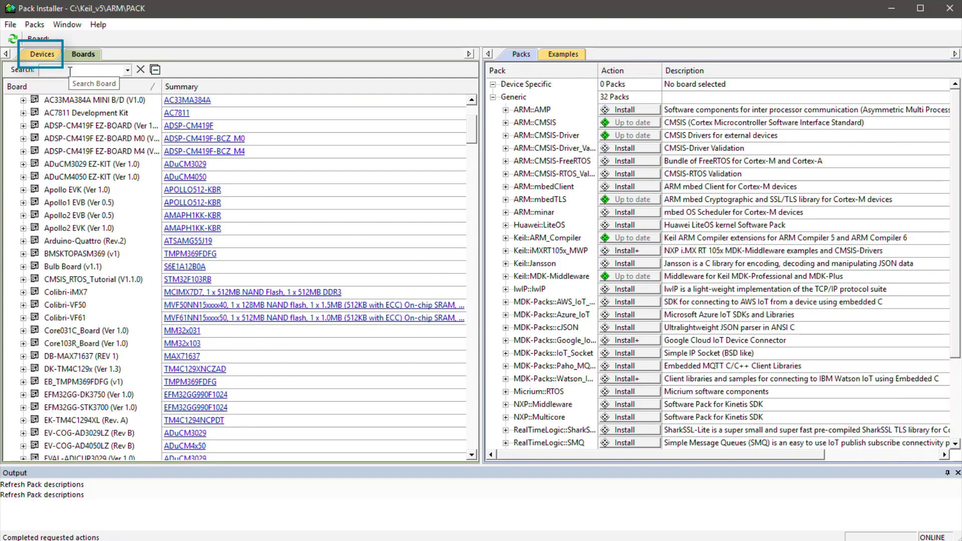
- Copy the uVision Simulator's CMSIS-RTOS2 Blinky example to C:\Projects\Blinky_Simulation and open it in µVision
{"action": "left_click", "coordinate": [70, 71]}
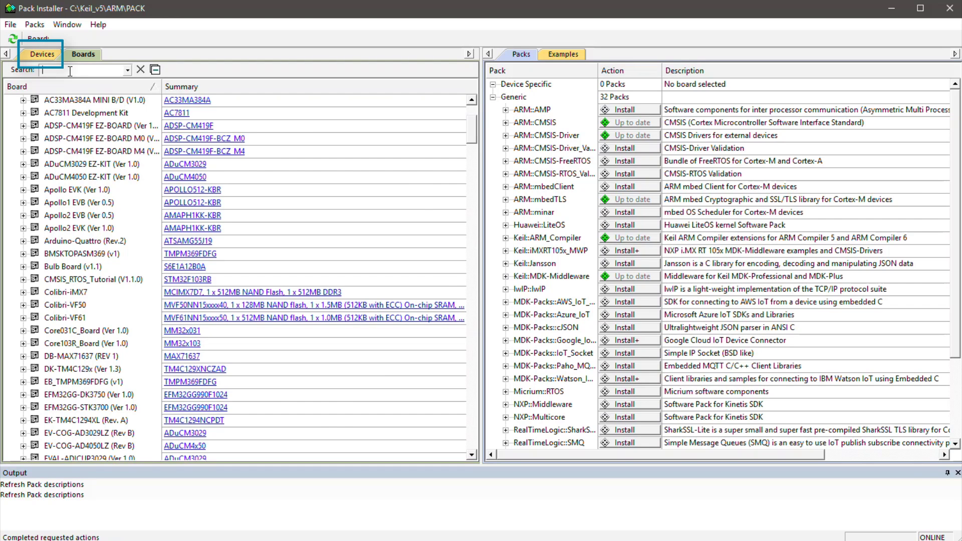
{"action": "type", "text": "sim"}
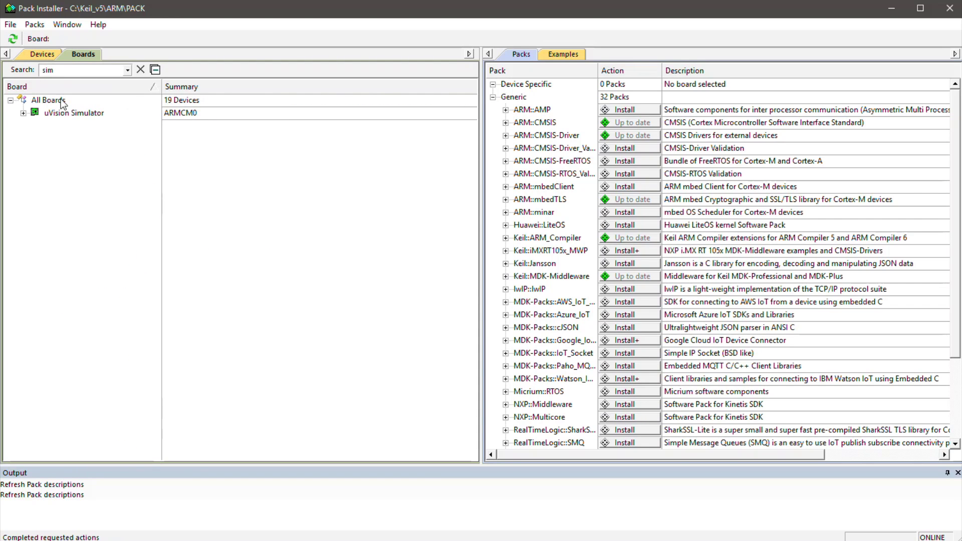
{"action": "left_click", "coordinate": [87, 115]}
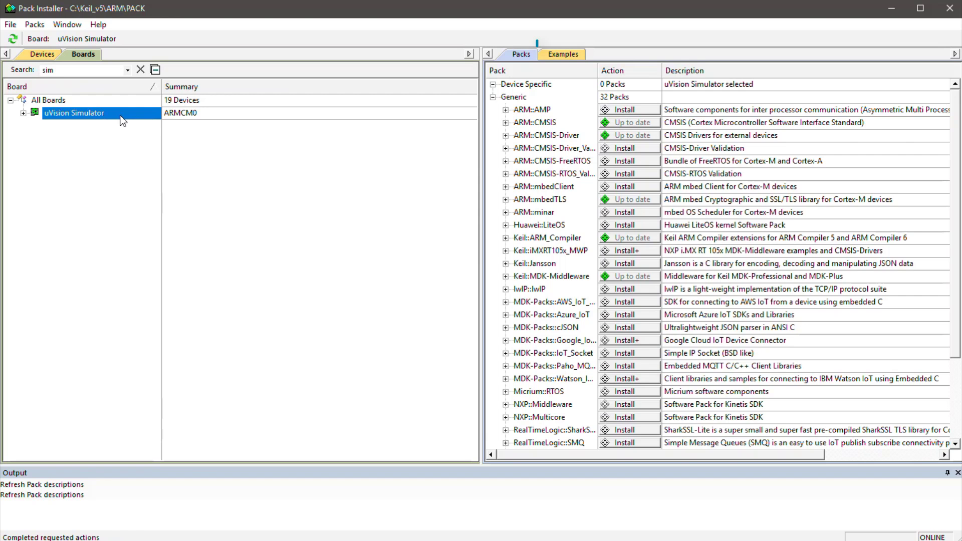
{"action": "left_click", "coordinate": [552, 54]}
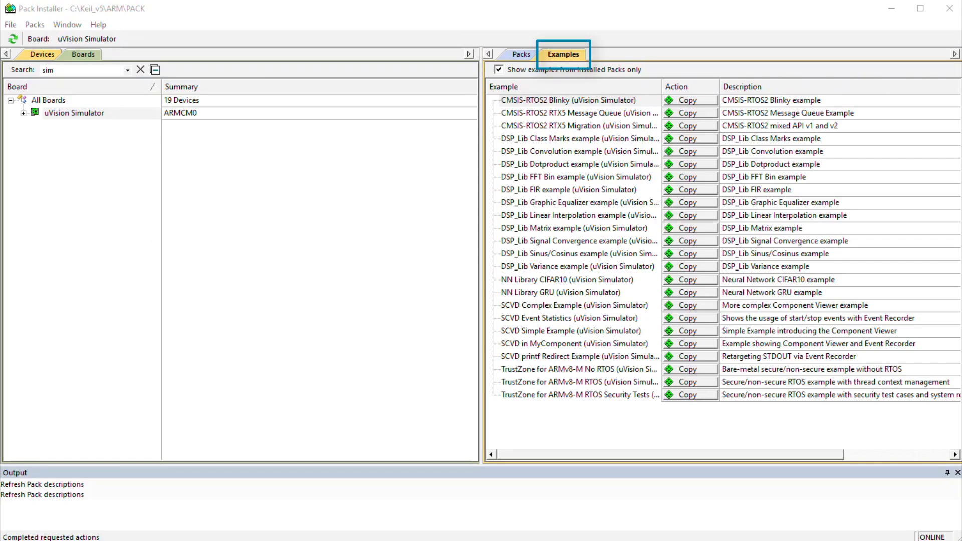
{"action": "left_click", "coordinate": [539, 101]}
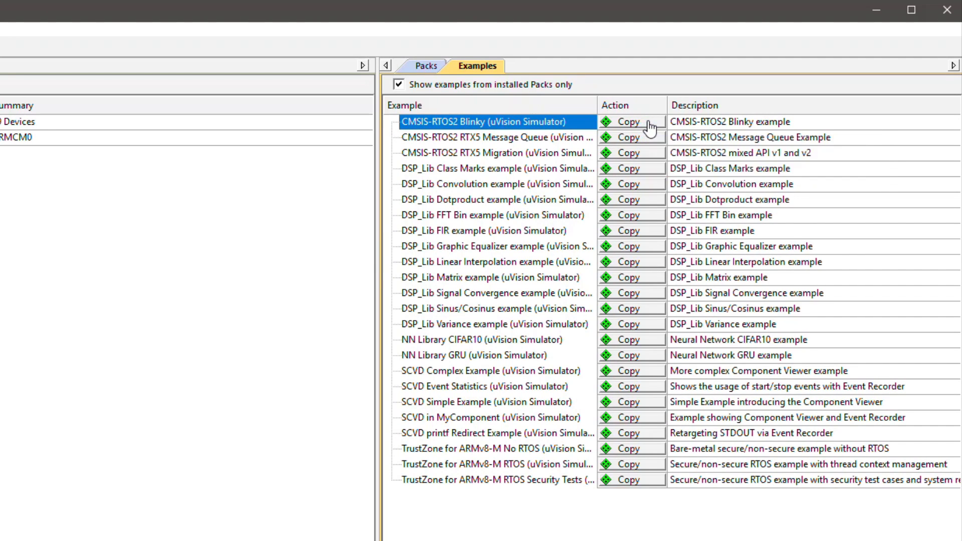
{"action": "left_click", "coordinate": [629, 122]}
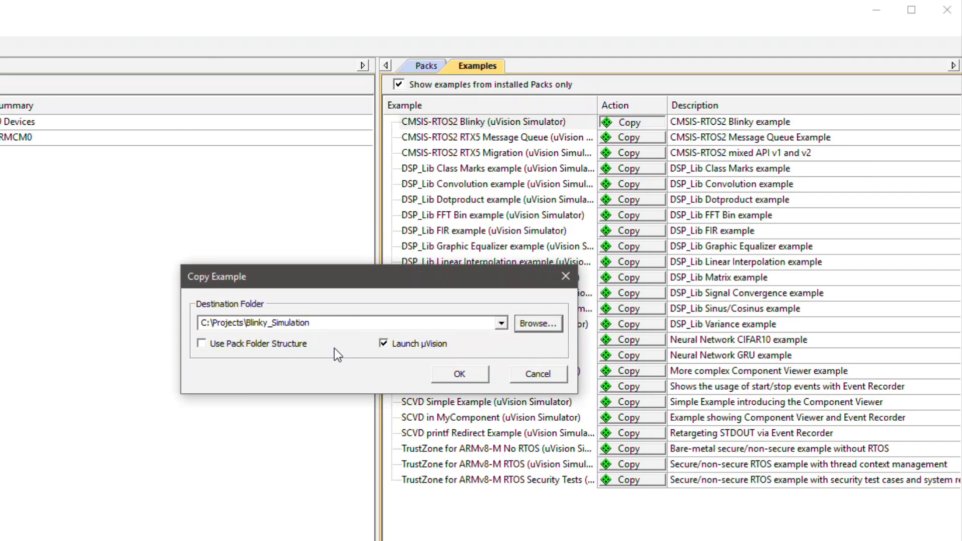
{"action": "left_click", "coordinate": [449, 375]}
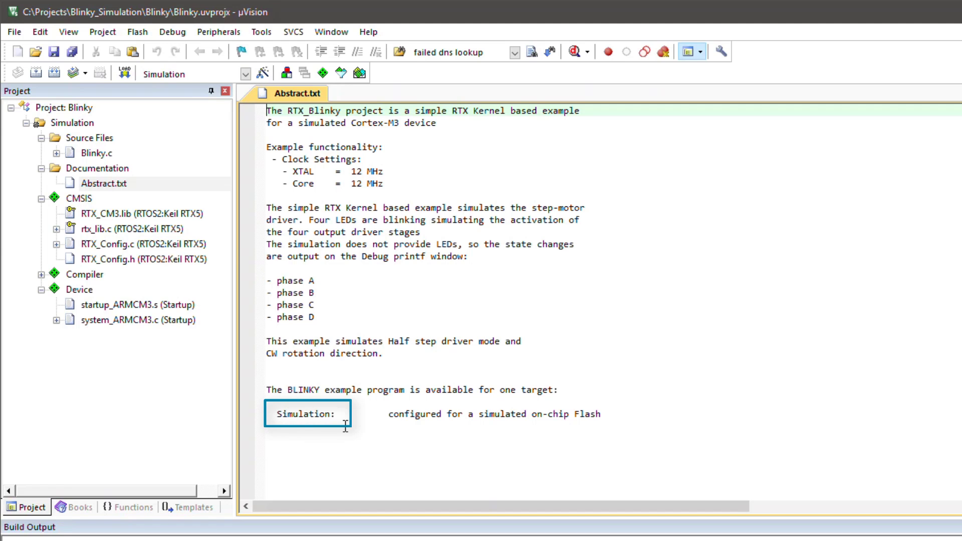
- Check that the 'Simulation' target's Debug settings use the simulator, then close the options
{"action": "left_click", "coordinate": [262, 74]}
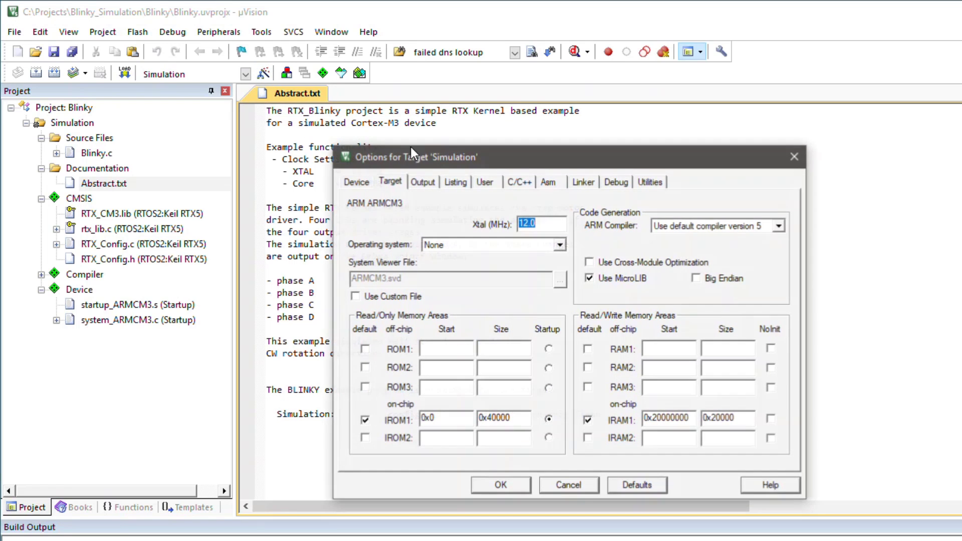
{"action": "left_click", "coordinate": [615, 183]}
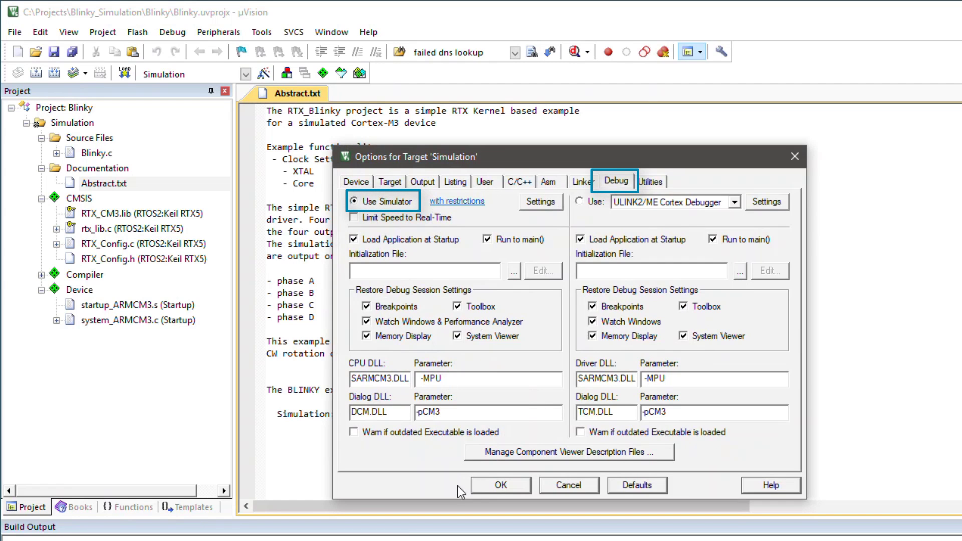
{"action": "left_click", "coordinate": [496, 486]}
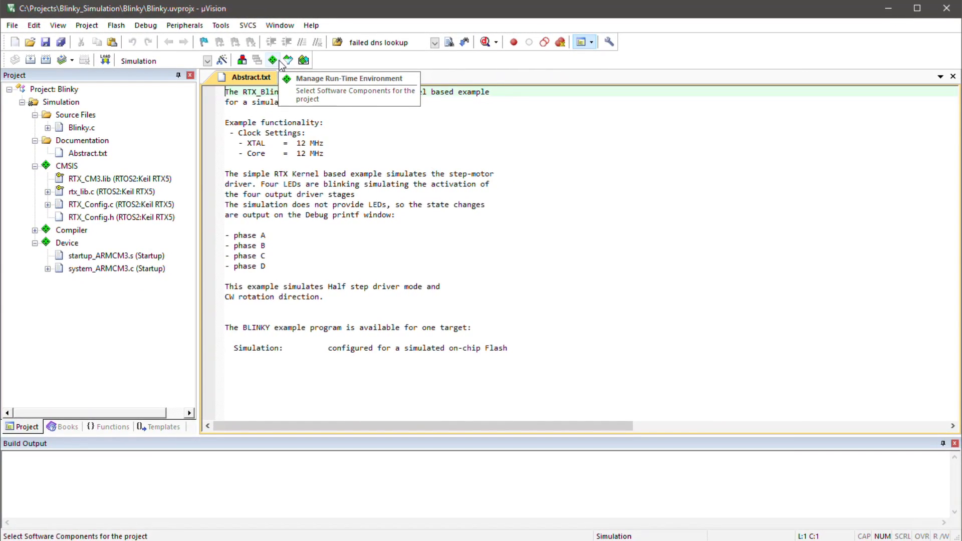
- Expand CMSIS > RTOS2 (API) in Run-Time Environment and view the Keil RTX5 documentation
{"action": "left_click", "coordinate": [288, 60]}
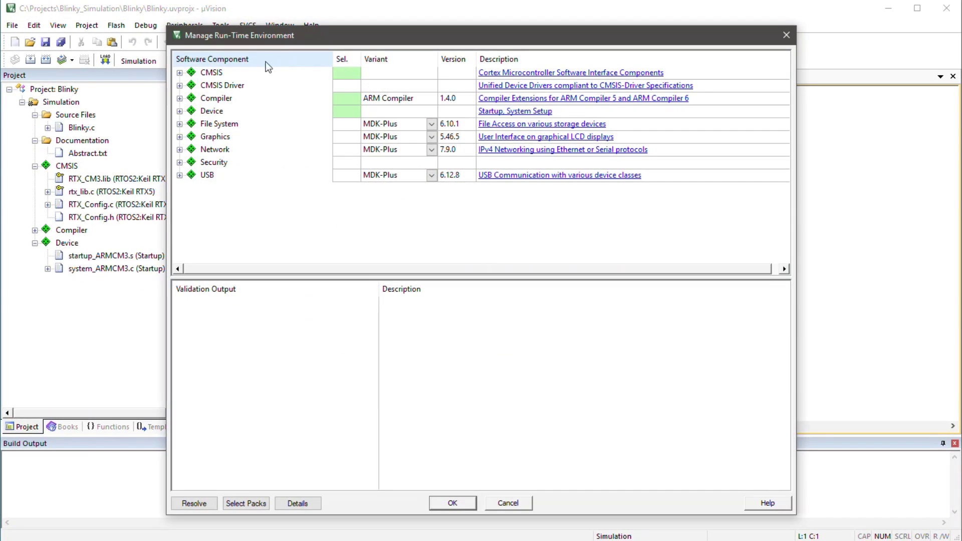
{"action": "left_click", "coordinate": [179, 72]}
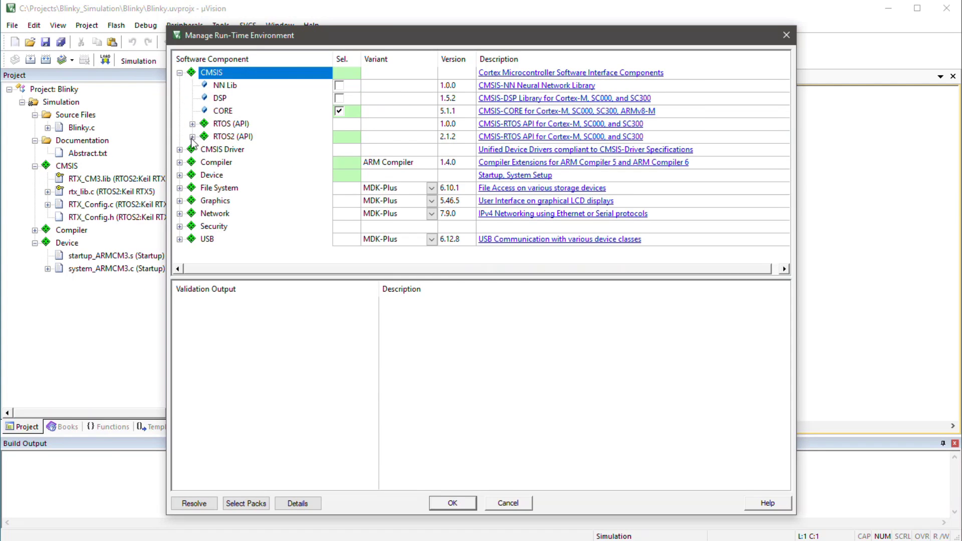
{"action": "left_click", "coordinate": [192, 137]}
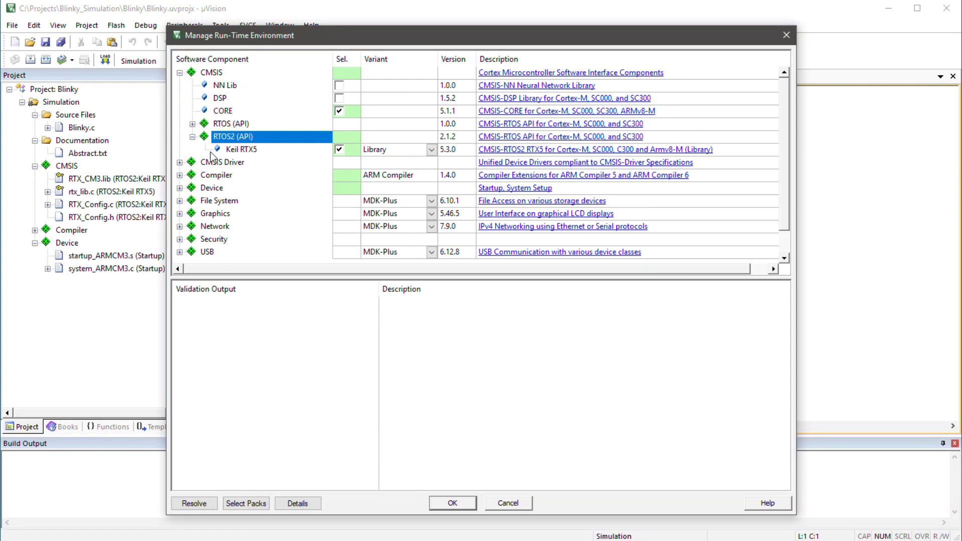
{"action": "left_click", "coordinate": [515, 152]}
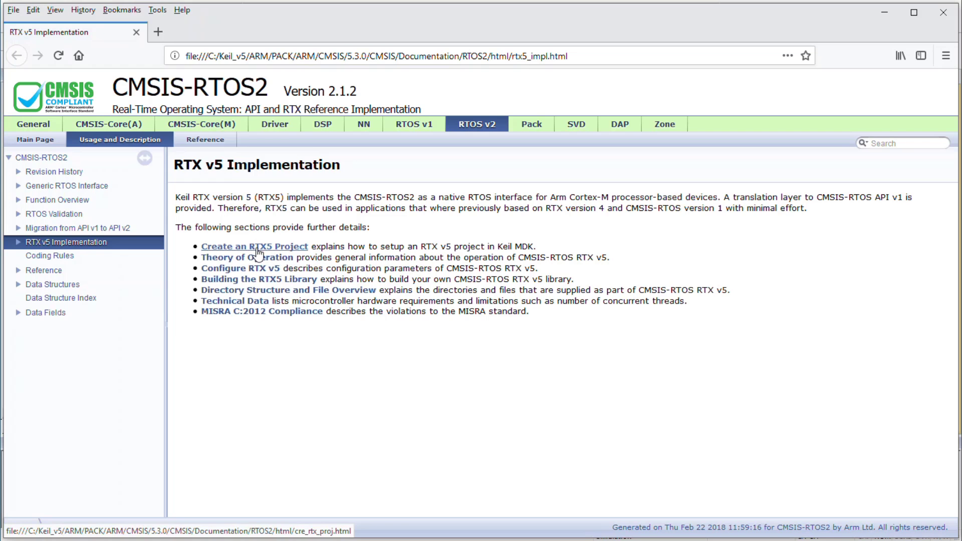
- Go to the 'Create an RTX5 Project' page in the CMSIS-RTOS2 documentation
{"action": "left_click", "coordinate": [258, 249]}
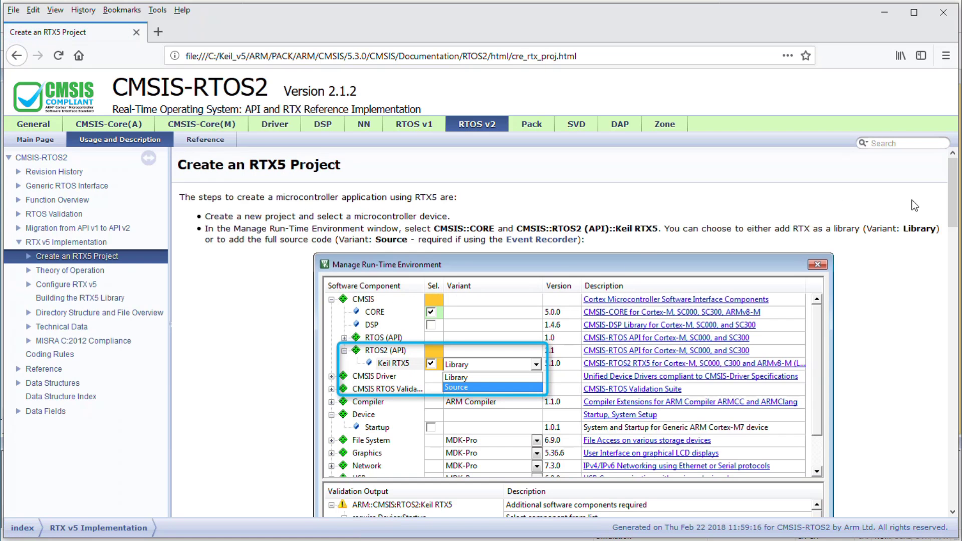
{"action": "left_click_drag", "start_coordinate": [952, 197], "coordinate": [954, 277]}
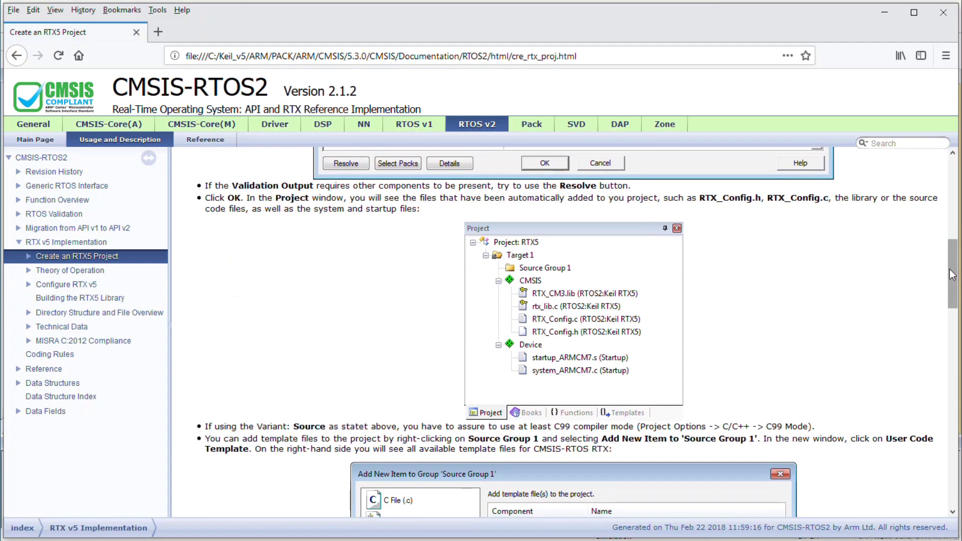
{"action": "left_click_drag", "start_coordinate": [952, 274], "coordinate": [957, 325]}
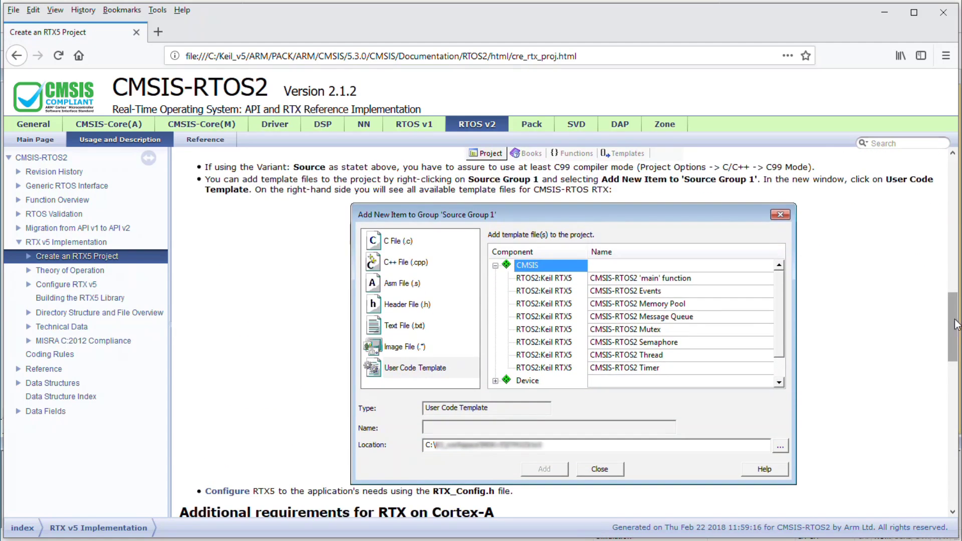
{"action": "left_click_drag", "start_coordinate": [957, 325], "coordinate": [932, 171]}
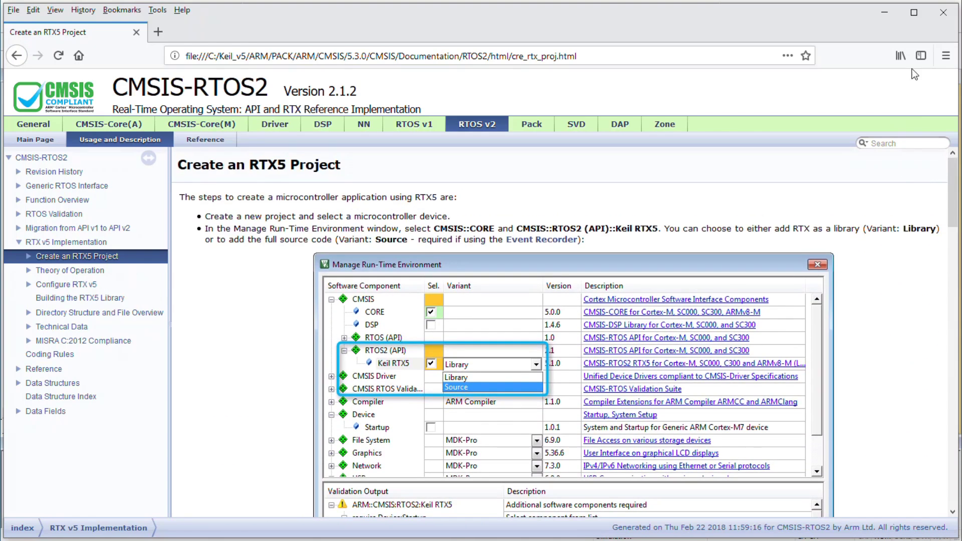
- Close the documentation, confirm the run-time components, and build Blinky.axf with 0 errors
{"action": "left_click", "coordinate": [945, 17]}
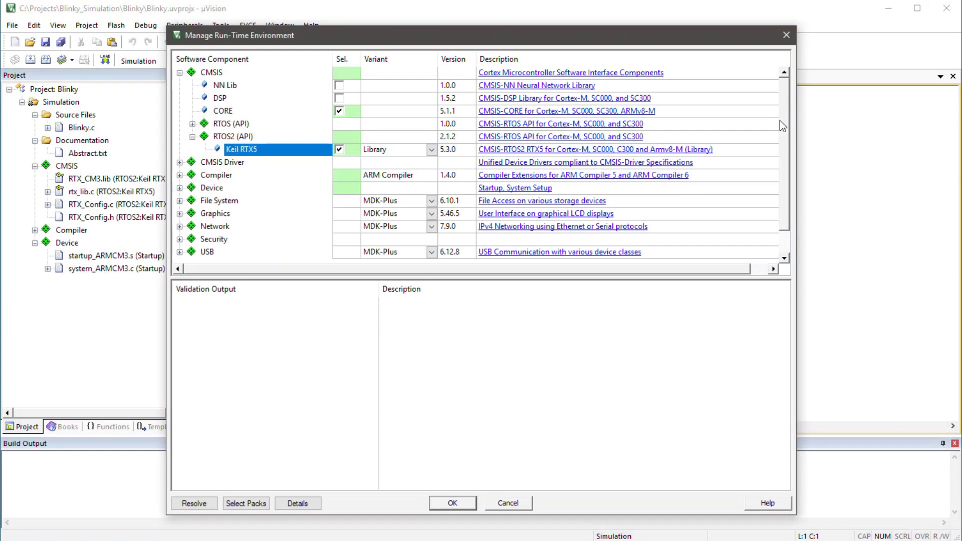
{"action": "left_click", "coordinate": [450, 502]}
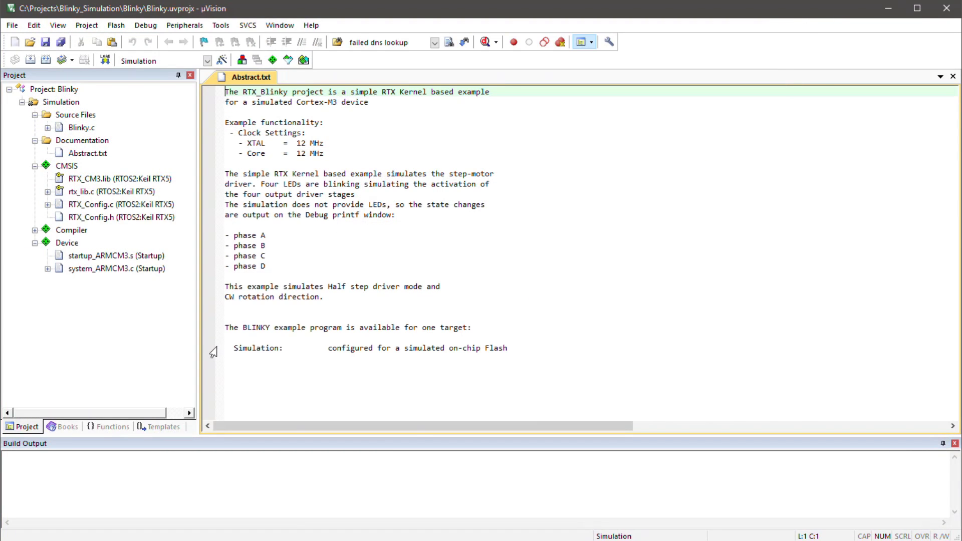
{"action": "left_click", "coordinate": [34, 61]}
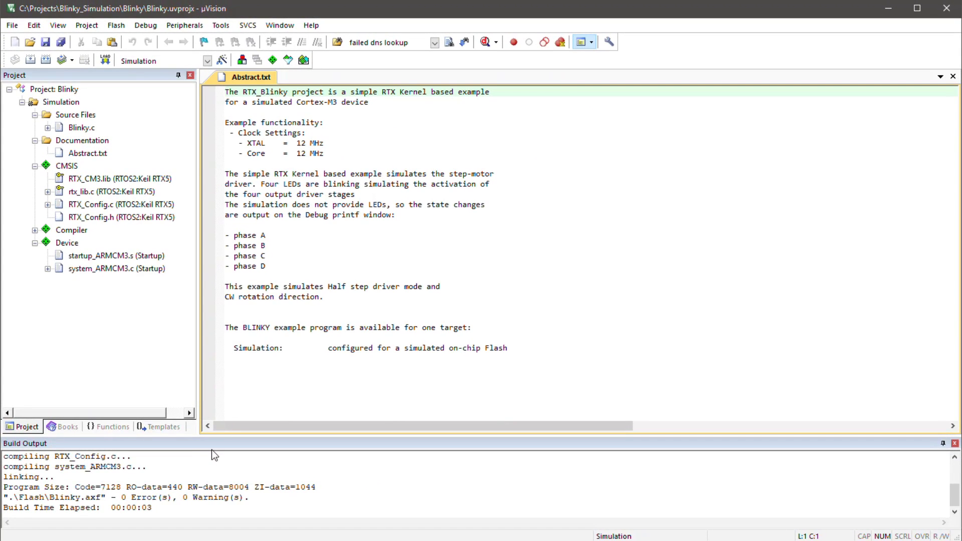
- Debug Blinky in the simulator past the evaluation notice: run, halt at the idle loop, resume
{"action": "left_click", "coordinate": [485, 43]}
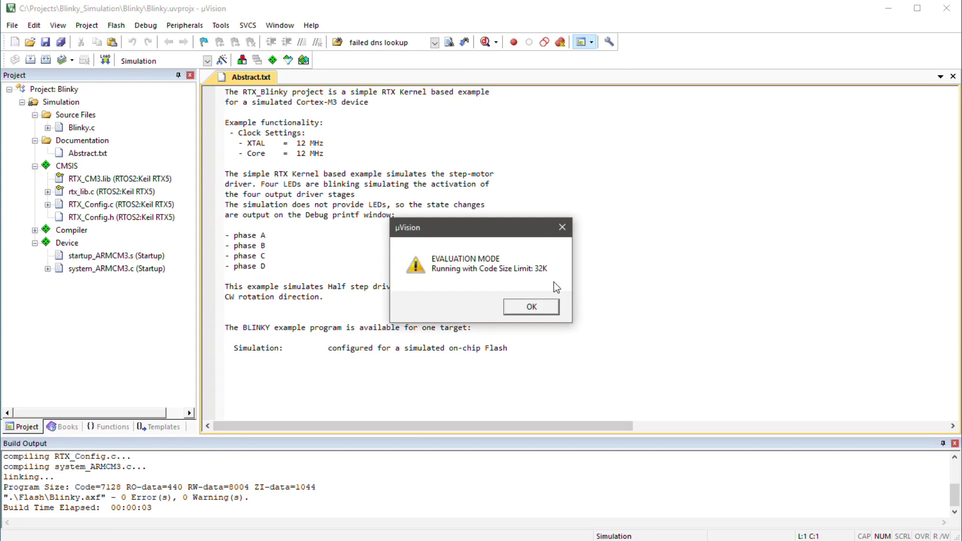
{"action": "left_click", "coordinate": [556, 305]}
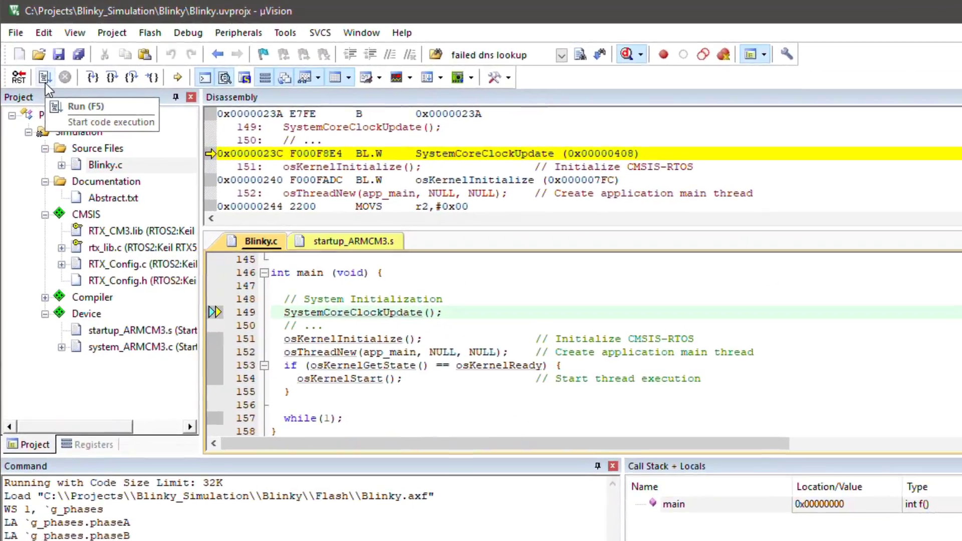
{"action": "left_click", "coordinate": [36, 63]}
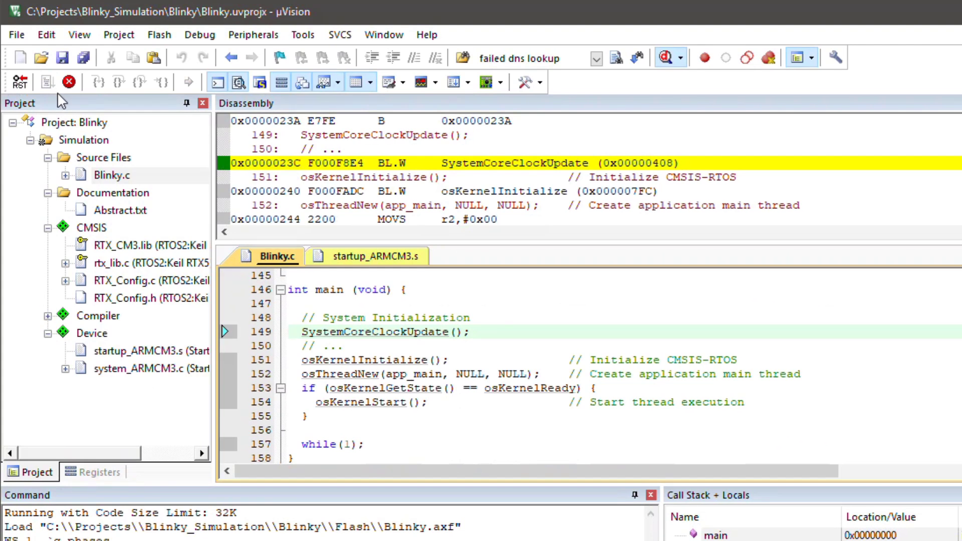
{"action": "left_click", "coordinate": [69, 85]}
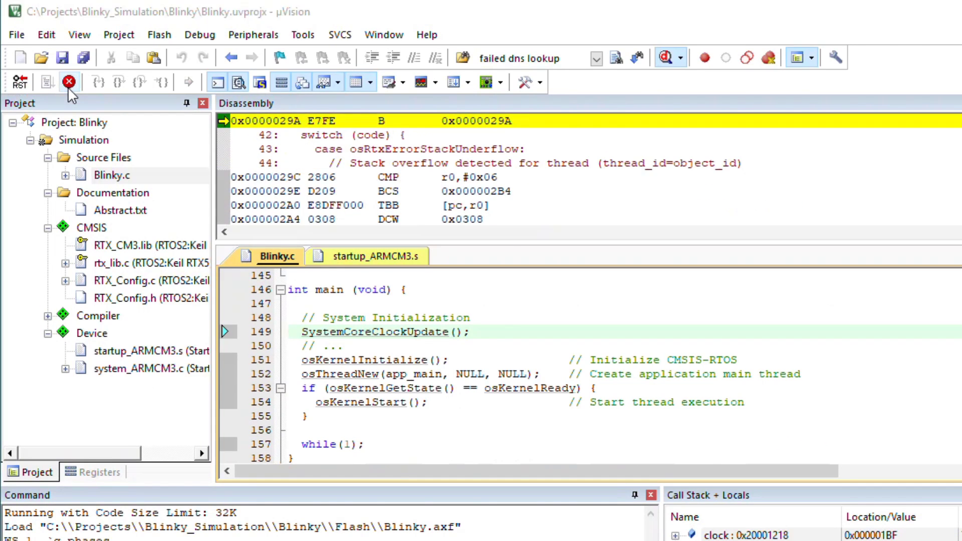
{"action": "left_click", "coordinate": [354, 363]}
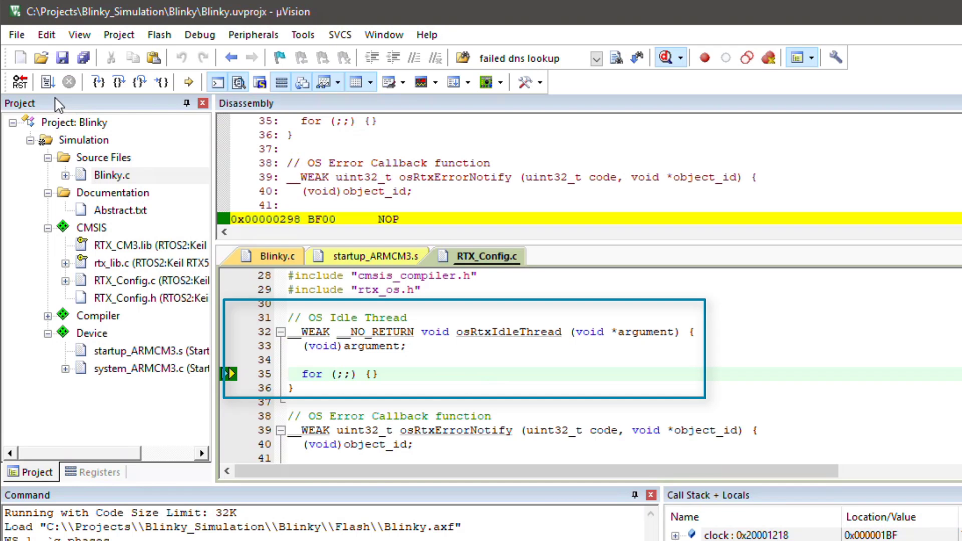
{"action": "left_click", "coordinate": [47, 84]}
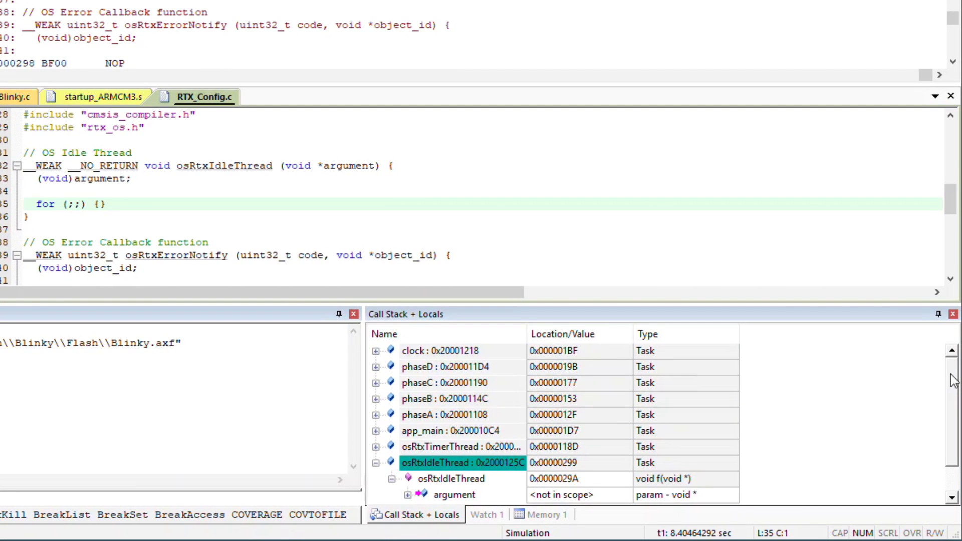
{"action": "scroll", "coordinate": [954, 380], "scroll_direction": "down", "scroll_amount": 1}
{"action": "scroll", "coordinate": [954, 380], "scroll_direction": "down", "scroll_amount": 1}
{"action": "scroll", "coordinate": [959, 395], "scroll_direction": "up", "scroll_amount": 2}
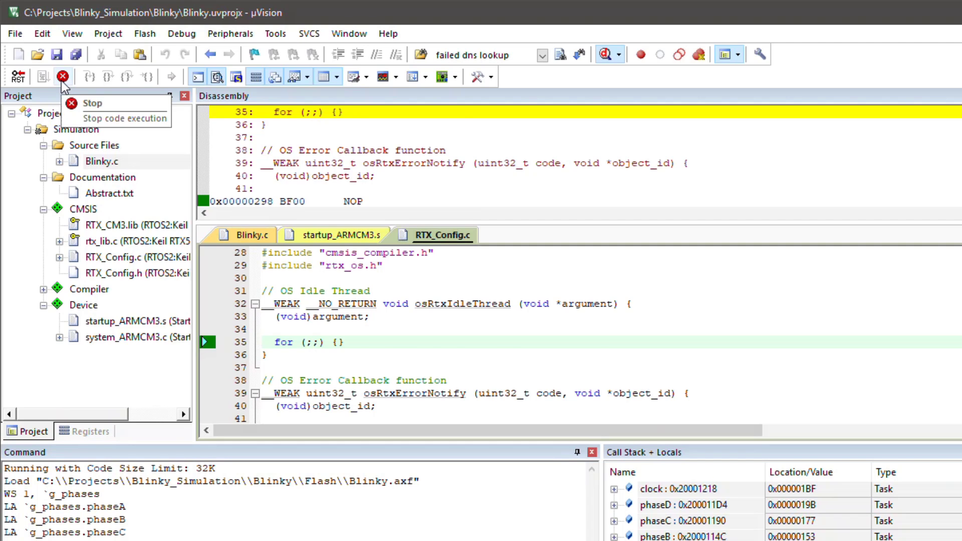
- Halt, break on line 76 of phaseA in Blinky.c, and run until it stops there
{"action": "left_click", "coordinate": [63, 78]}
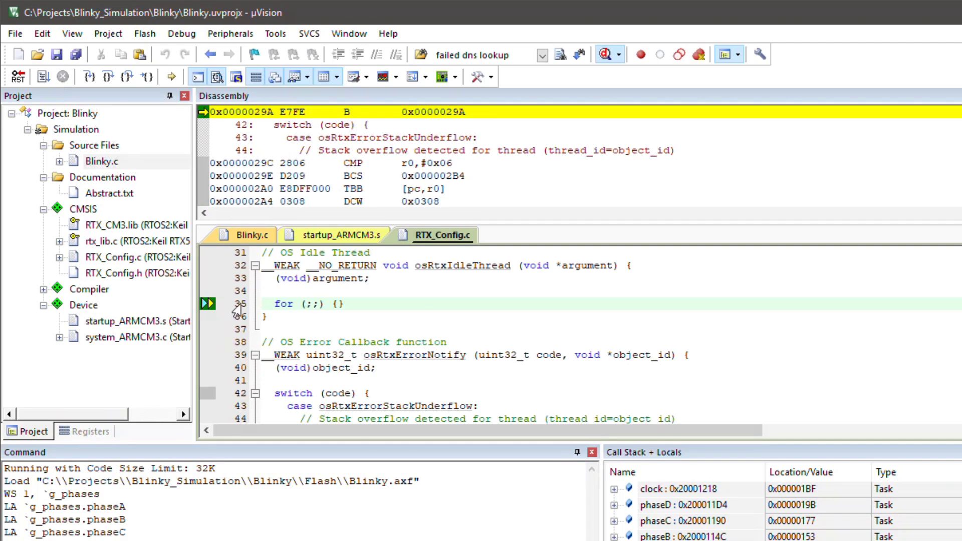
{"action": "left_click", "coordinate": [252, 235]}
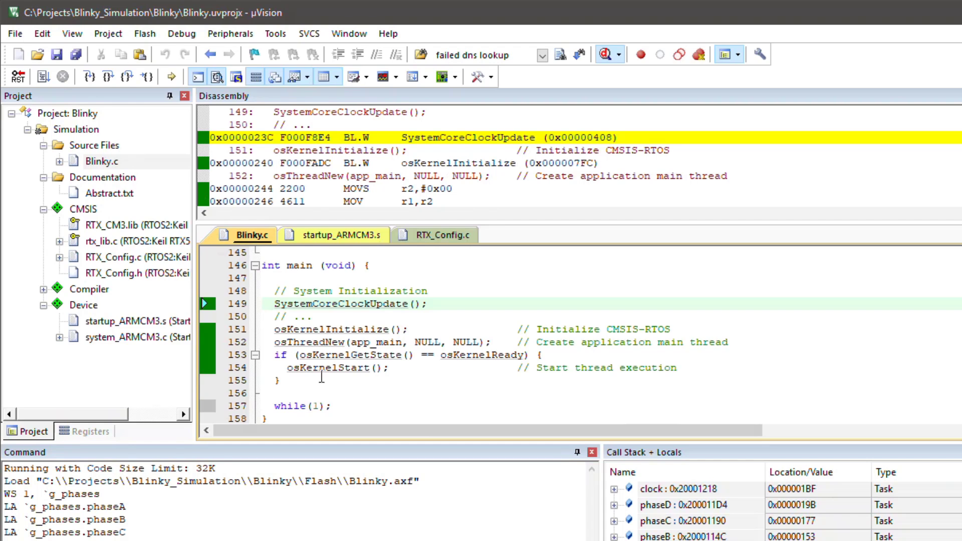
{"action": "scroll", "coordinate": [549, 339], "scroll_direction": "up", "scroll_amount": 9}
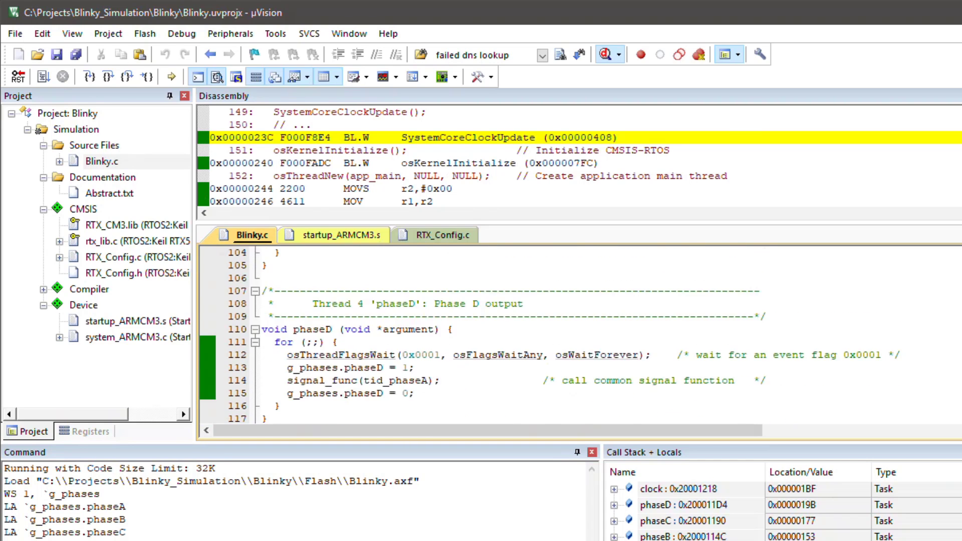
{"action": "scroll", "coordinate": [548, 339], "scroll_direction": "up", "scroll_amount": 13}
{"action": "scroll", "coordinate": [549, 338], "scroll_direction": "up", "scroll_amount": 2}
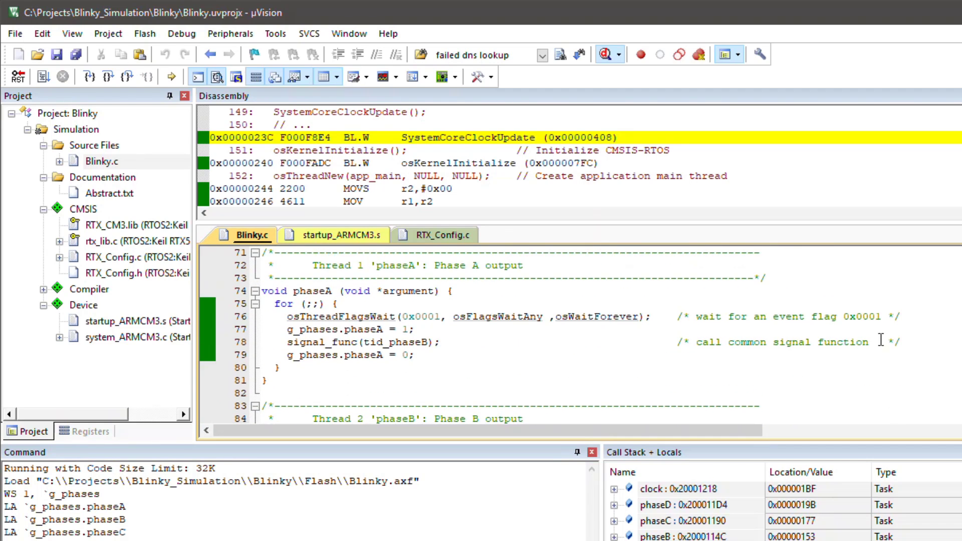
{"action": "left_click", "coordinate": [206, 317]}
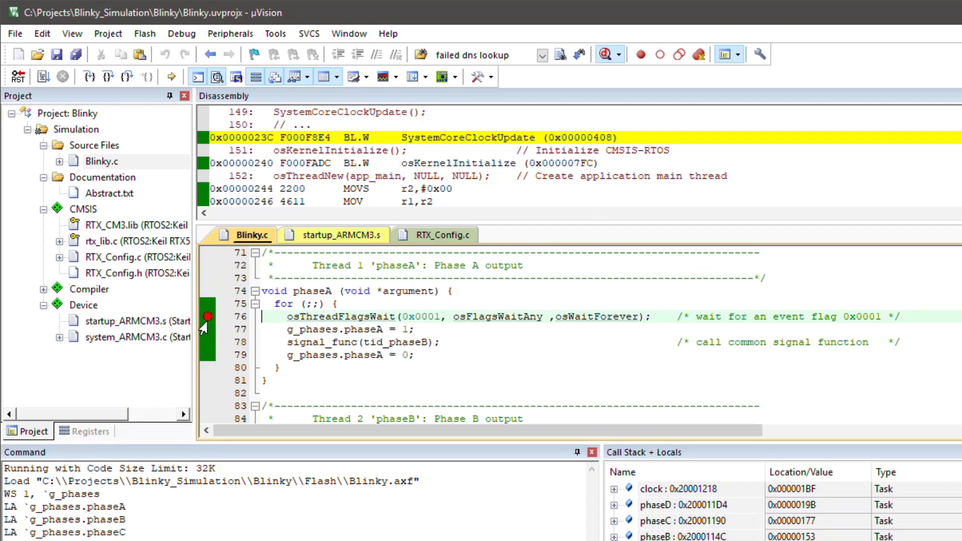
{"action": "left_click", "coordinate": [44, 78]}
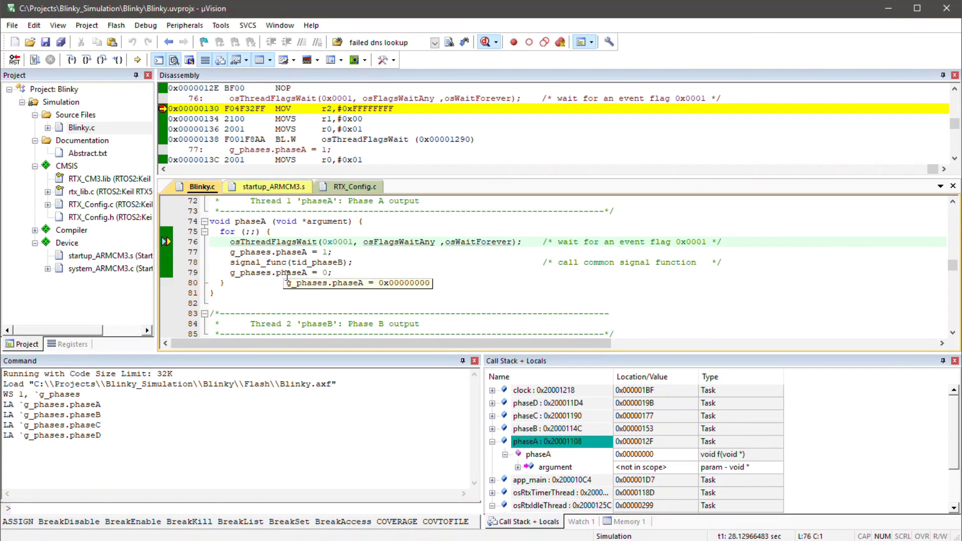
- Add g_phases.phaseA to Watch 1 and expand g_phases to show its four fields
{"action": "right_click", "coordinate": [287, 277]}
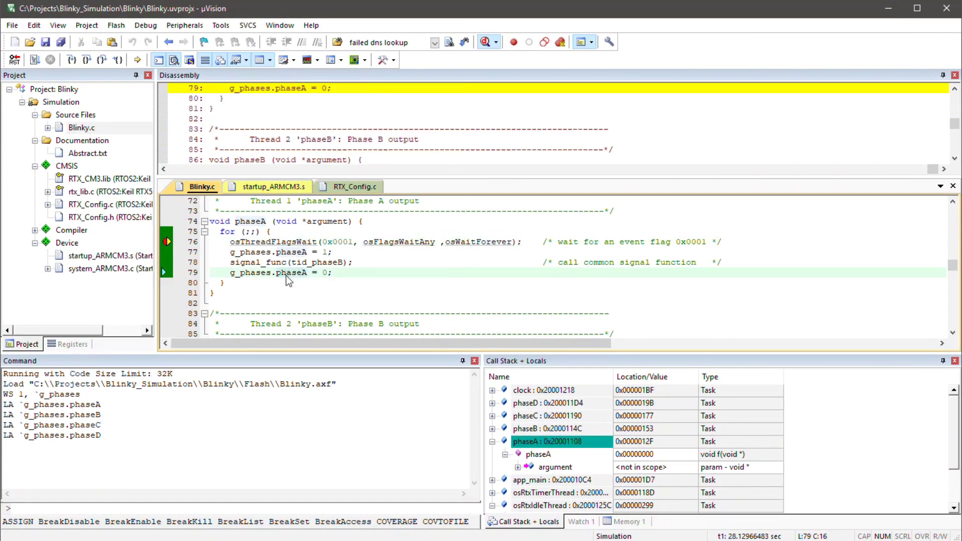
{"action": "mouse_move", "coordinate": [352, 151]}
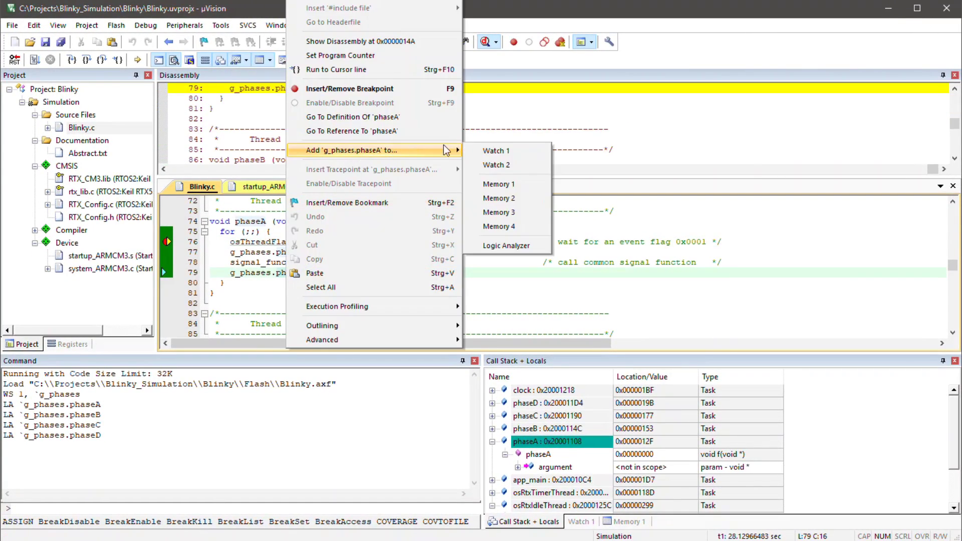
{"action": "left_click", "coordinate": [485, 153]}
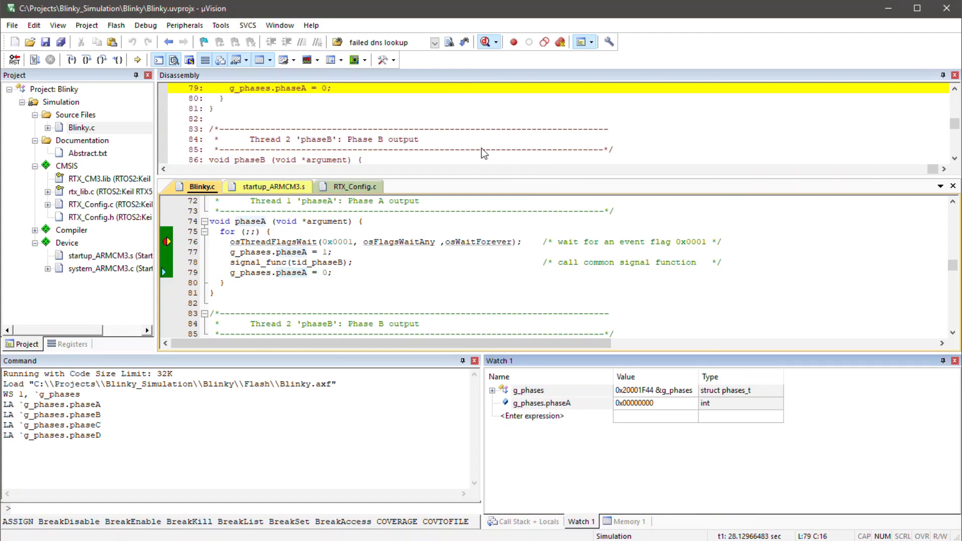
{"action": "left_click", "coordinate": [492, 391]}
{"action": "left_click", "coordinate": [529, 456]}
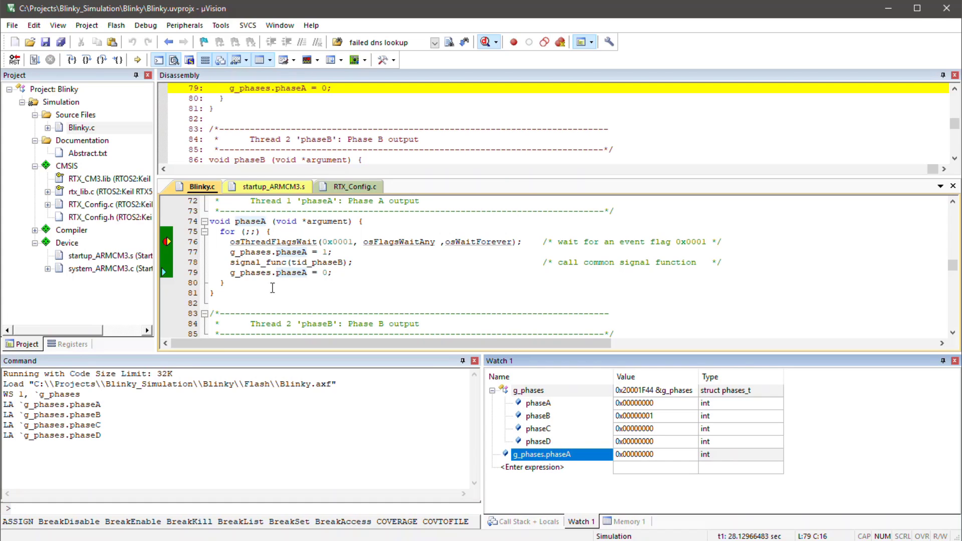
- Step over until phaseA becomes 1, then resume running the simulation
{"action": "left_click", "coordinate": [86, 61]}
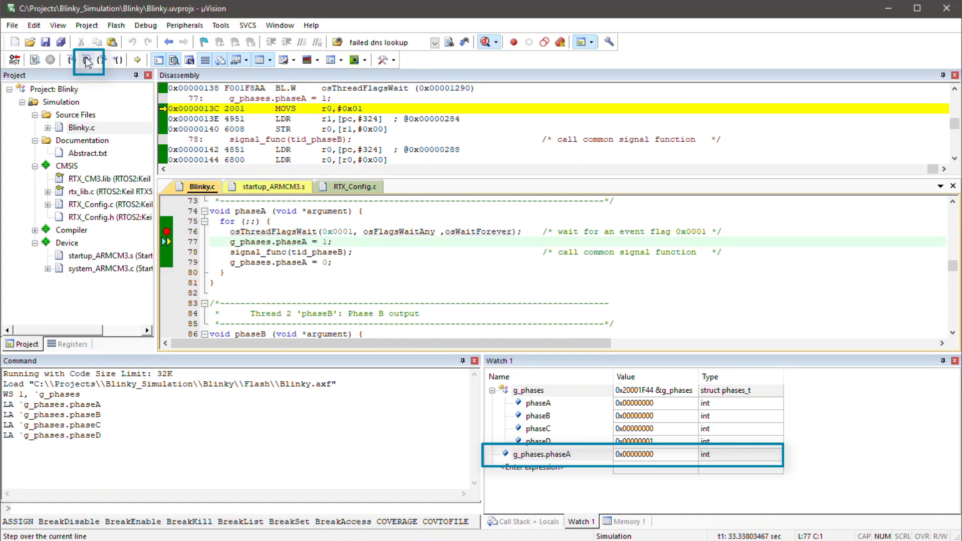
{"action": "left_click", "coordinate": [86, 61]}
{"action": "left_click", "coordinate": [86, 60]}
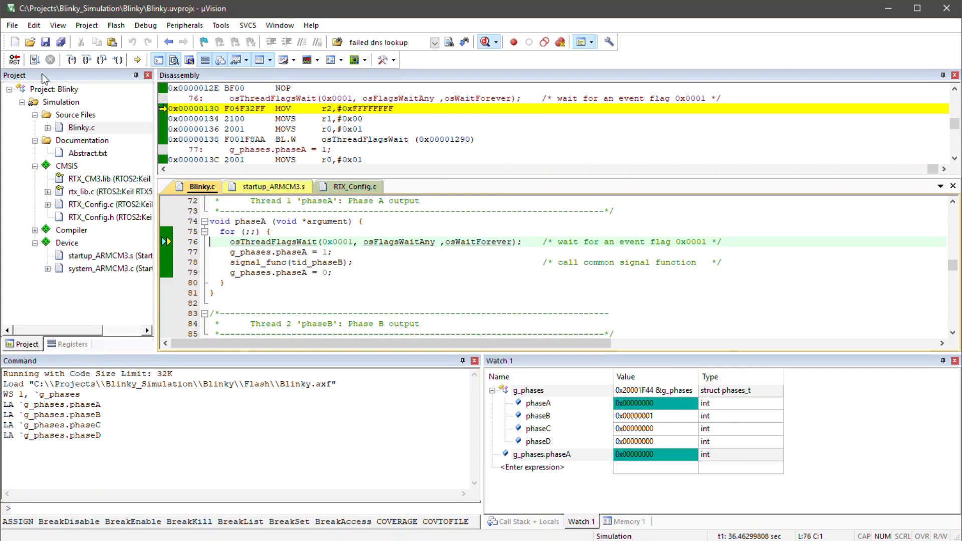
{"action": "left_click", "coordinate": [35, 61]}
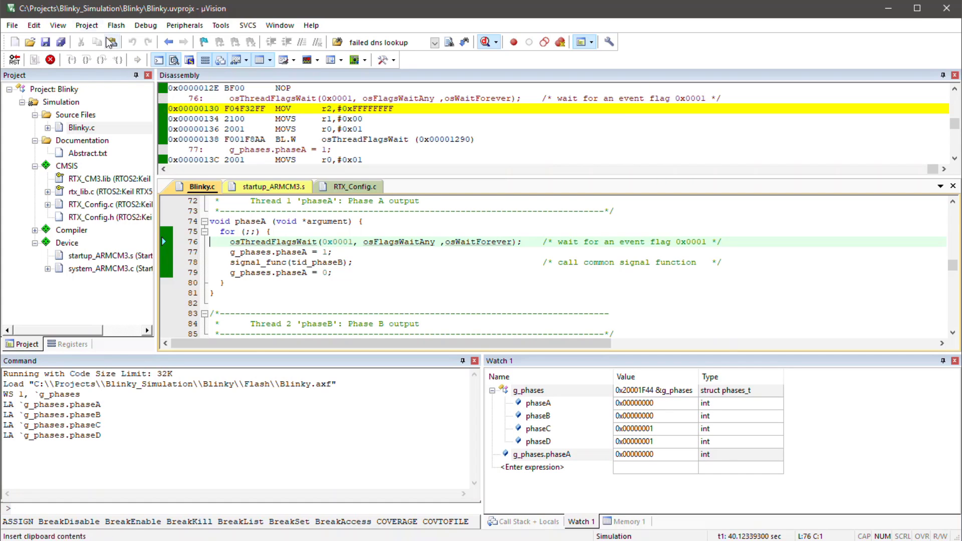
- Open the RTX RTOS viewer, widen the Property column and expand the phaseA thread and its Stack
{"action": "left_click", "coordinate": [58, 24]}
{"action": "mouse_move", "coordinate": [94, 261]}
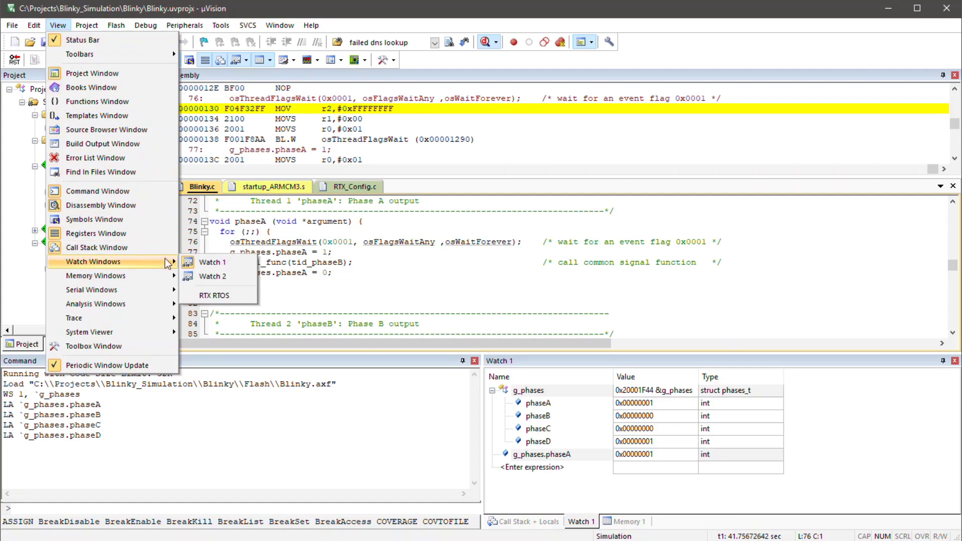
{"action": "left_click", "coordinate": [241, 297]}
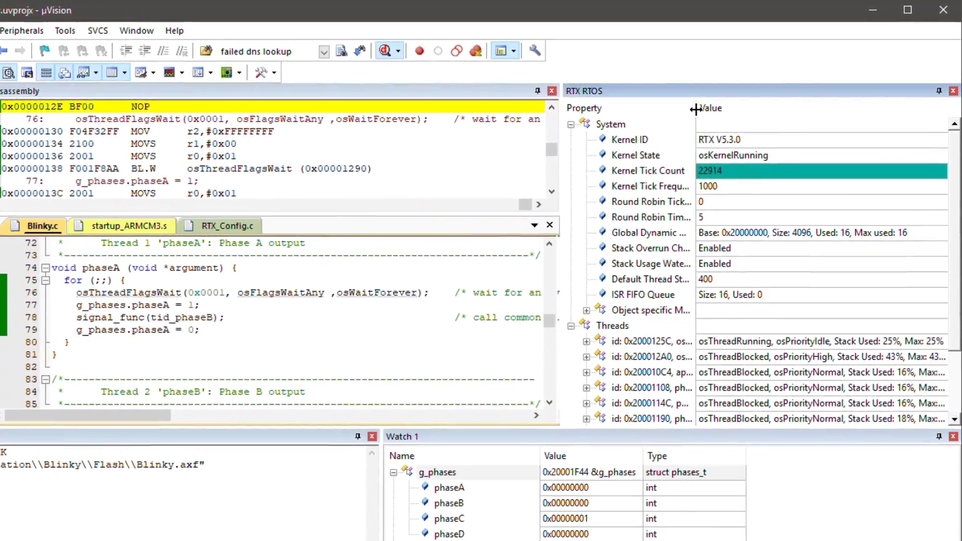
{"action": "left_click_drag", "start_coordinate": [699, 112], "coordinate": [764, 112]}
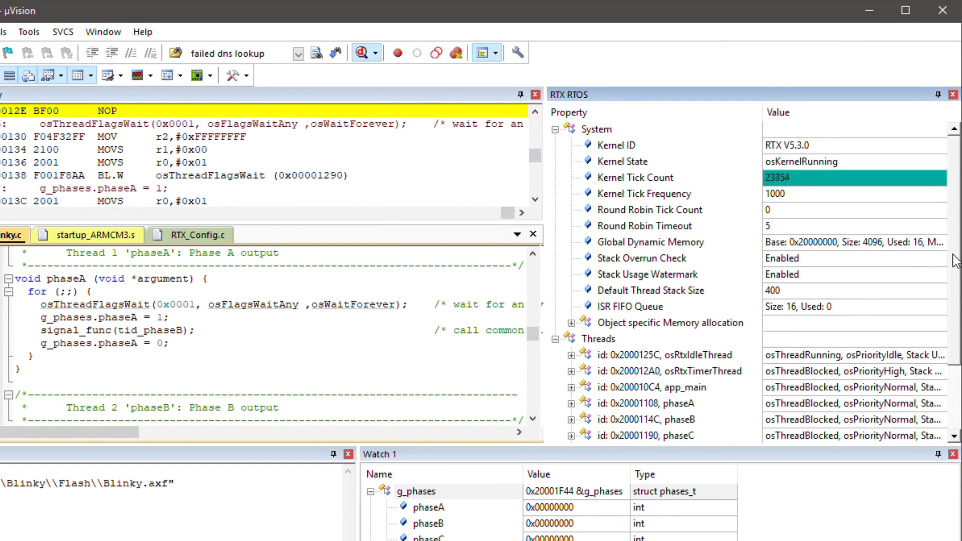
{"action": "left_click_drag", "start_coordinate": [954, 260], "coordinate": [953, 323]}
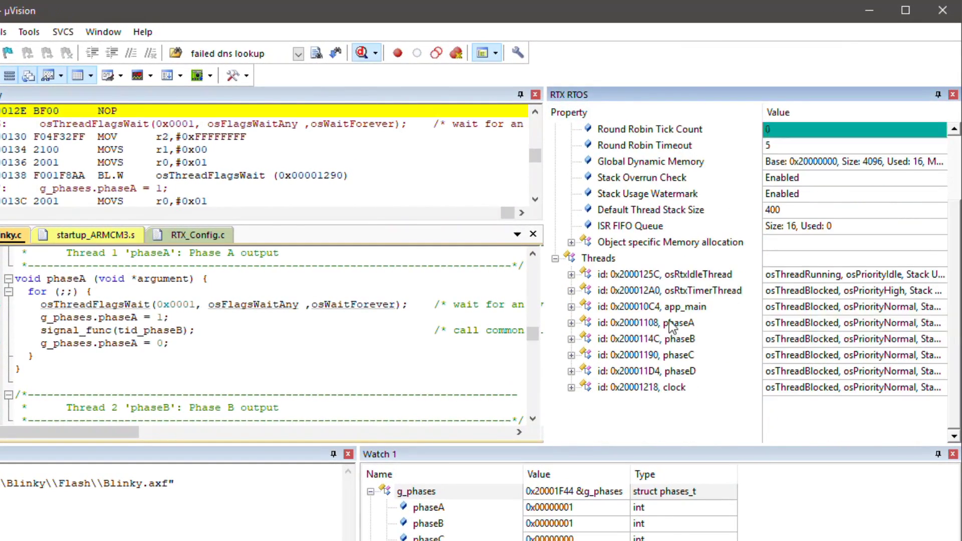
{"action": "left_click", "coordinate": [572, 322]}
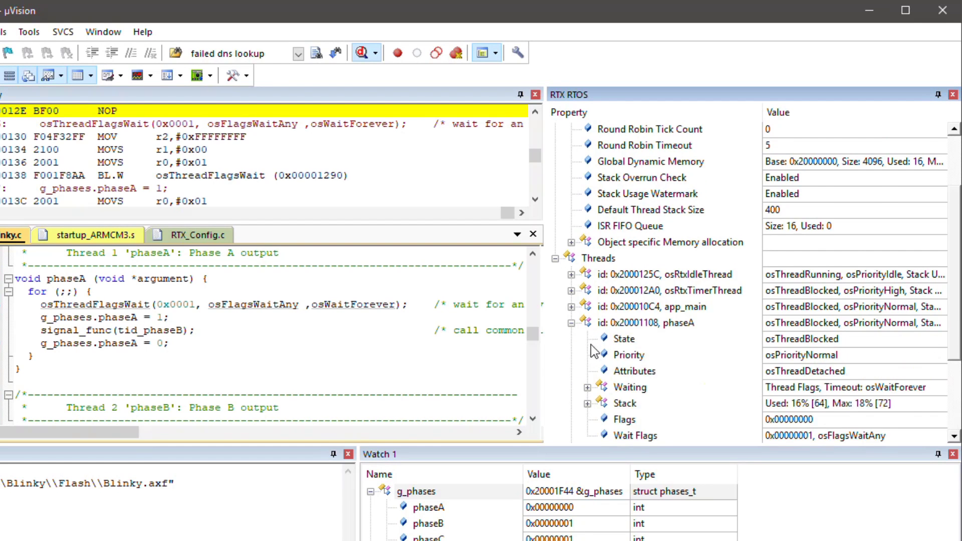
{"action": "scroll", "coordinate": [599, 357], "scroll_direction": "down", "scroll_amount": 2}
{"action": "scroll", "coordinate": [599, 357], "scroll_direction": "down", "scroll_amount": 2}
{"action": "left_click", "coordinate": [587, 339]}
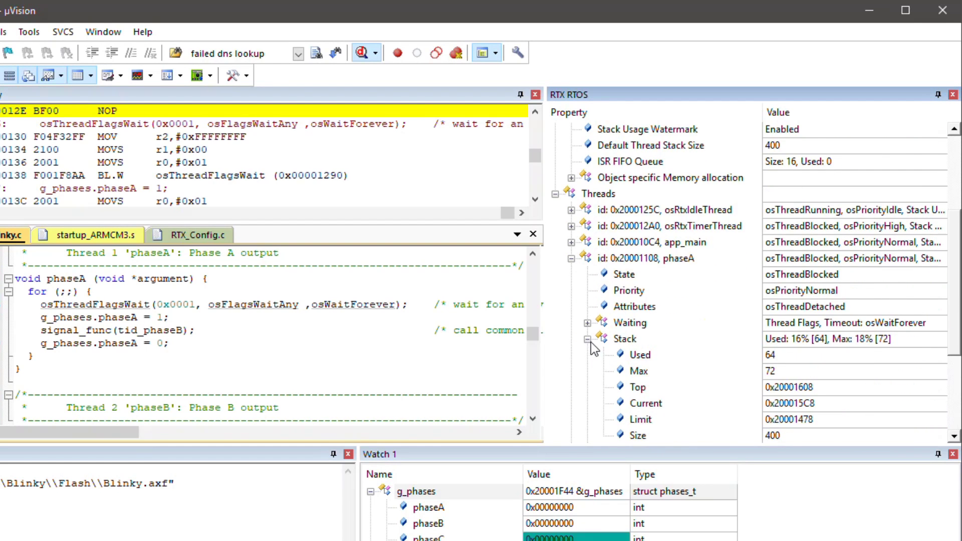
{"action": "scroll", "coordinate": [649, 344], "scroll_direction": "down", "scroll_amount": 2}
{"action": "scroll", "coordinate": [661, 348], "scroll_direction": "down", "scroll_amount": 1}
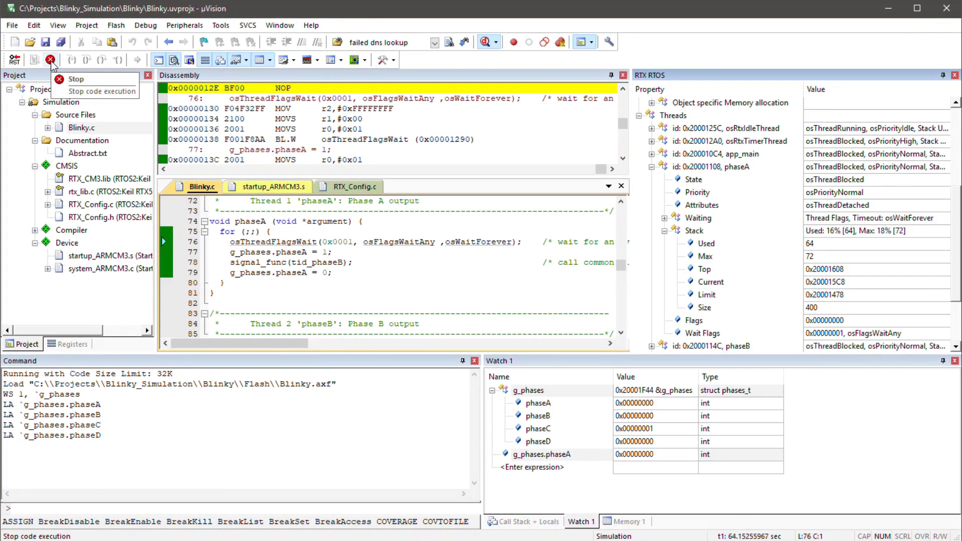
- Stop execution, end the debug session and close the Blinky project
{"action": "left_click", "coordinate": [50, 60]}
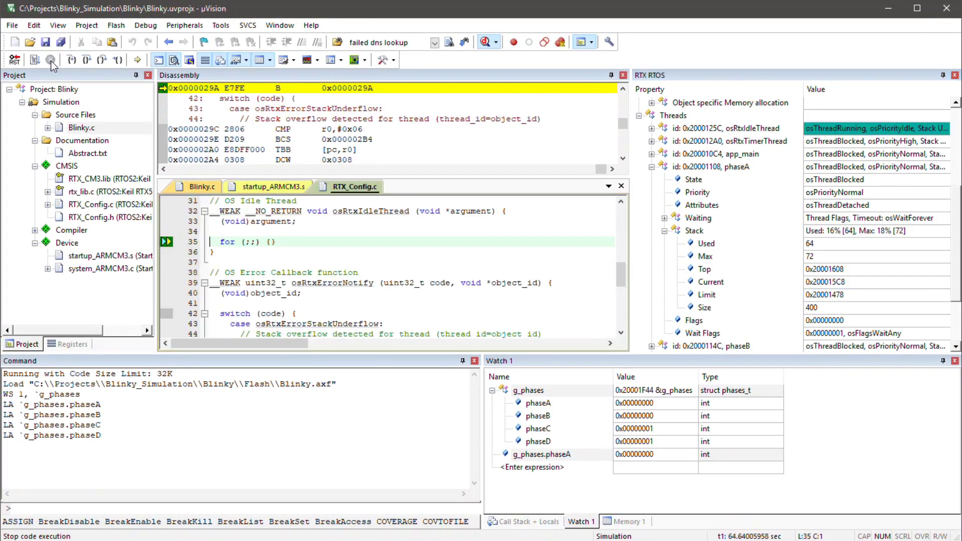
{"action": "left_click", "coordinate": [485, 43]}
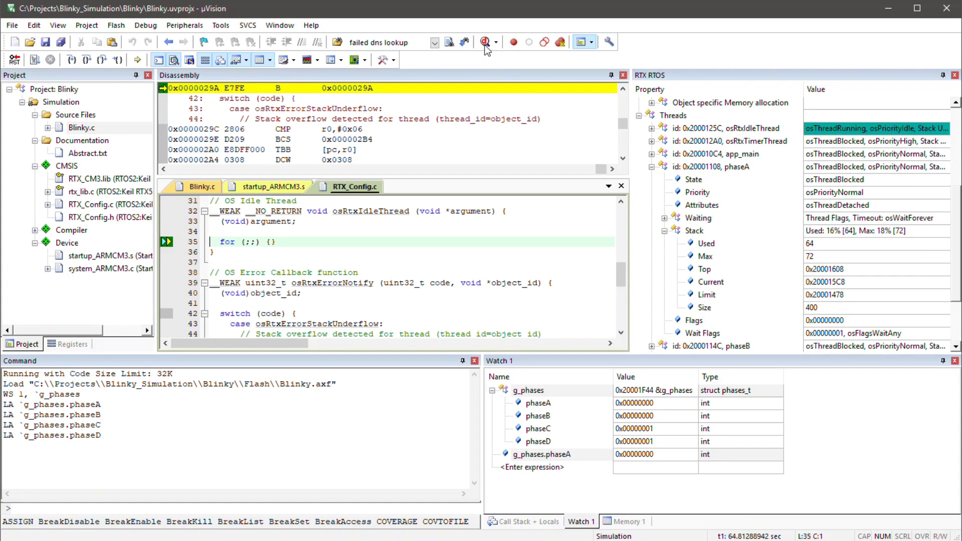
{"action": "left_click", "coordinate": [87, 25]}
{"action": "left_click", "coordinate": [93, 85]}
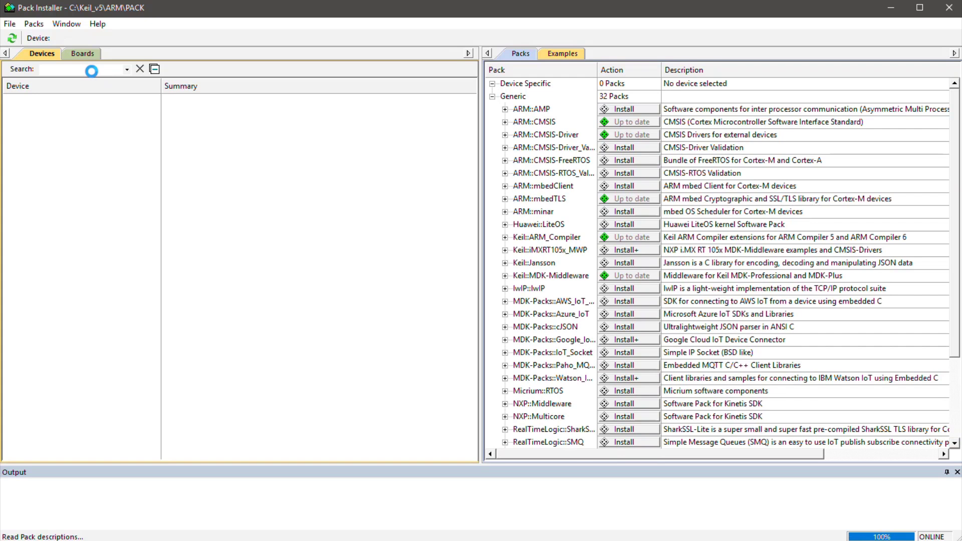
{"action": "type", "text": "lp"}
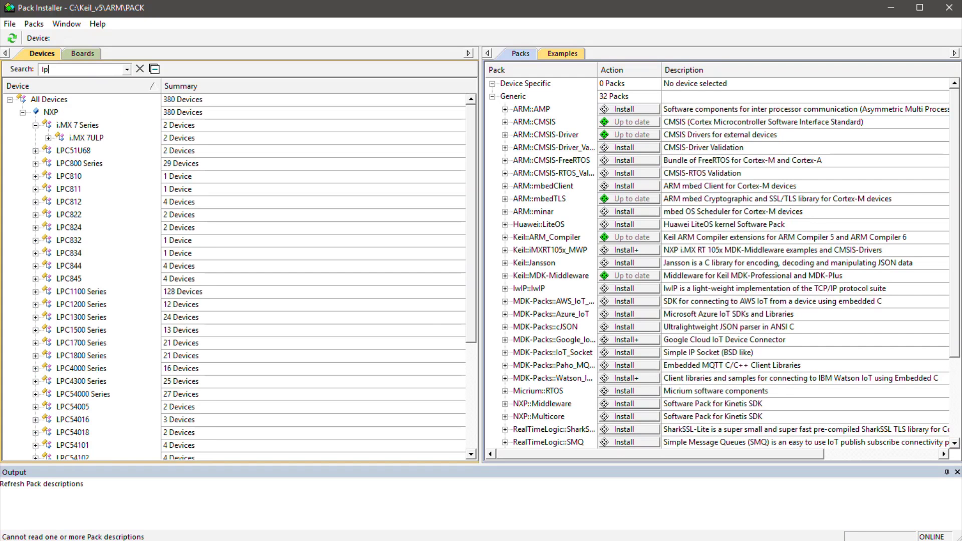
{"action": "type", "text": "c540"}
- Install Keil::LPC54000_DFP for the LPC54000 Series and select the File System Demo example
{"action": "left_click", "coordinate": [87, 124]}
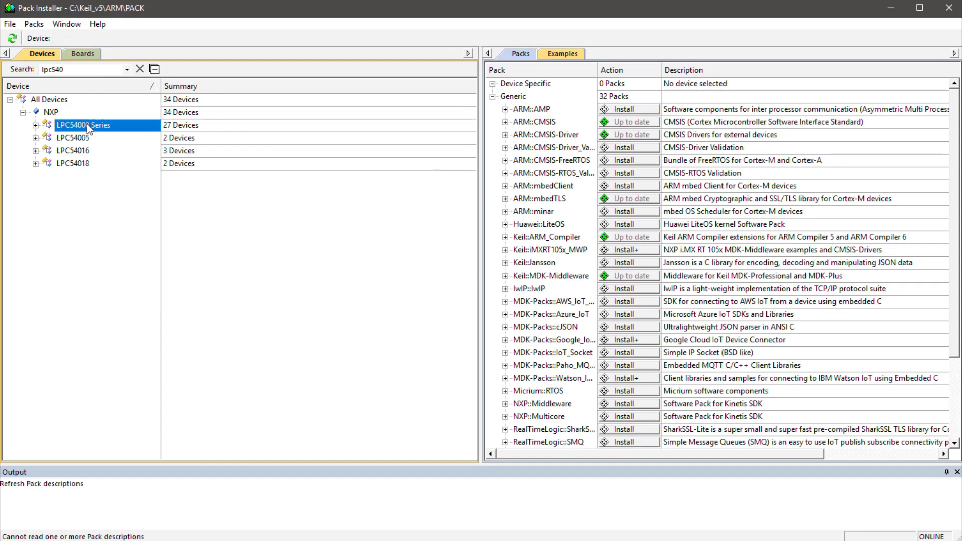
{"action": "left_click", "coordinate": [525, 58]}
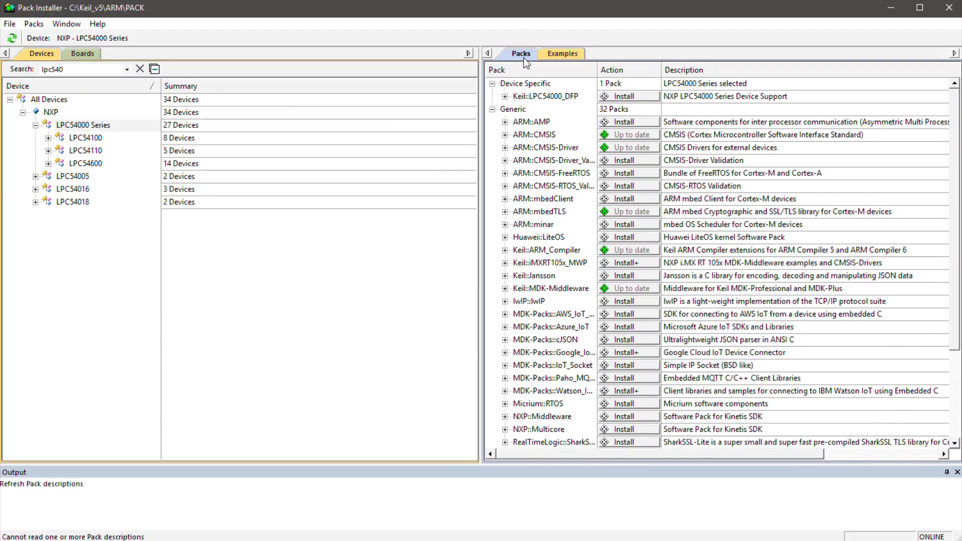
{"action": "left_click", "coordinate": [618, 98]}
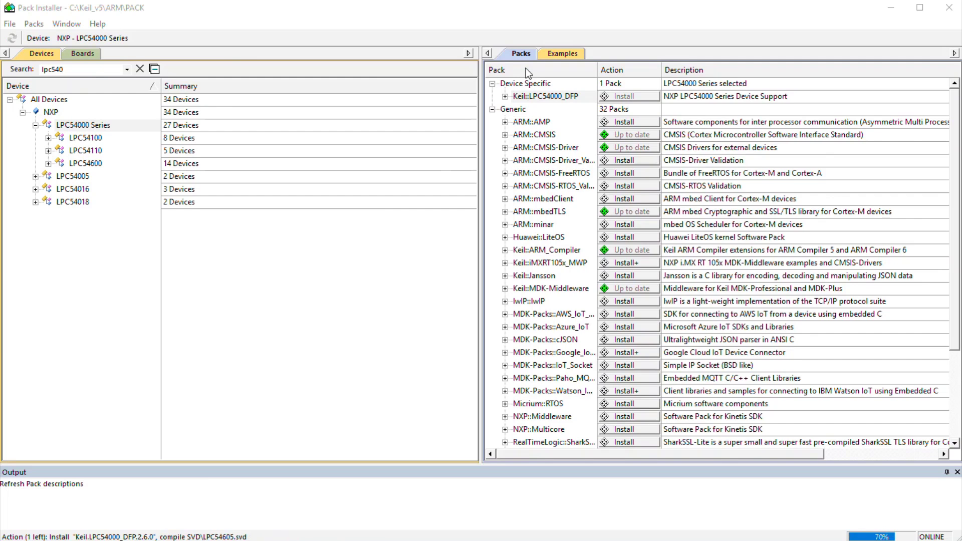
{"action": "left_click", "coordinate": [562, 53]}
{"action": "left_click", "coordinate": [544, 125]}
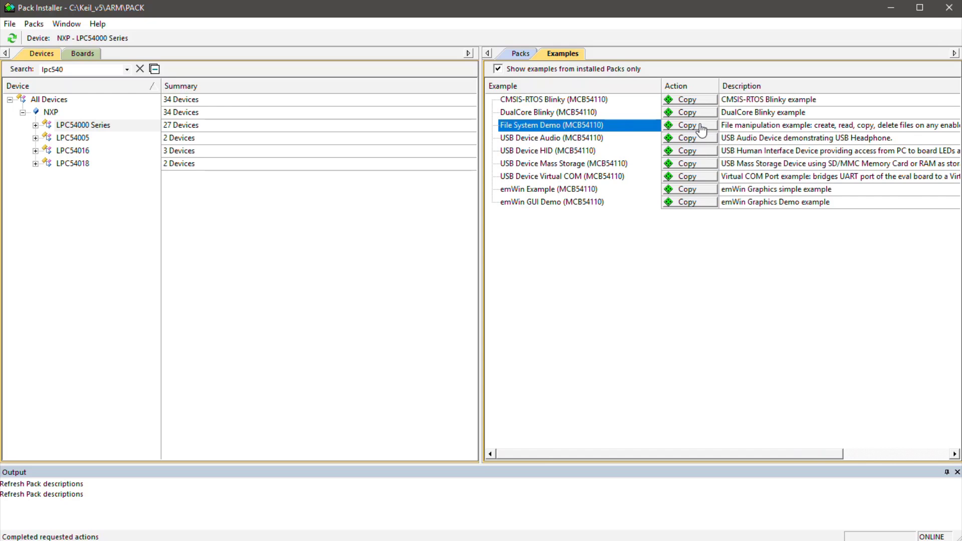
- Copy the MCB54110 File System Demo to a folder, open it, and view Abstract.txt
{"action": "left_click", "coordinate": [700, 126]}
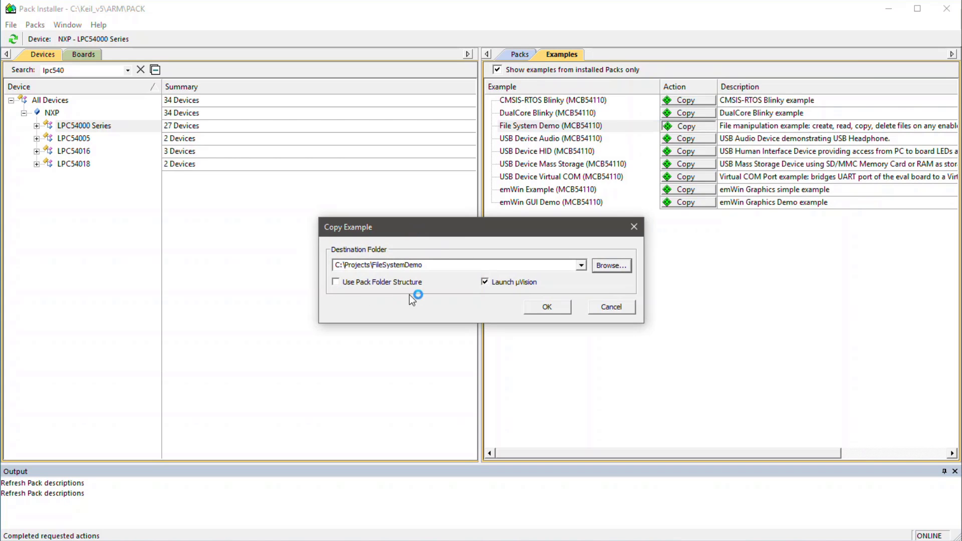
{"action": "left_click", "coordinate": [547, 307]}
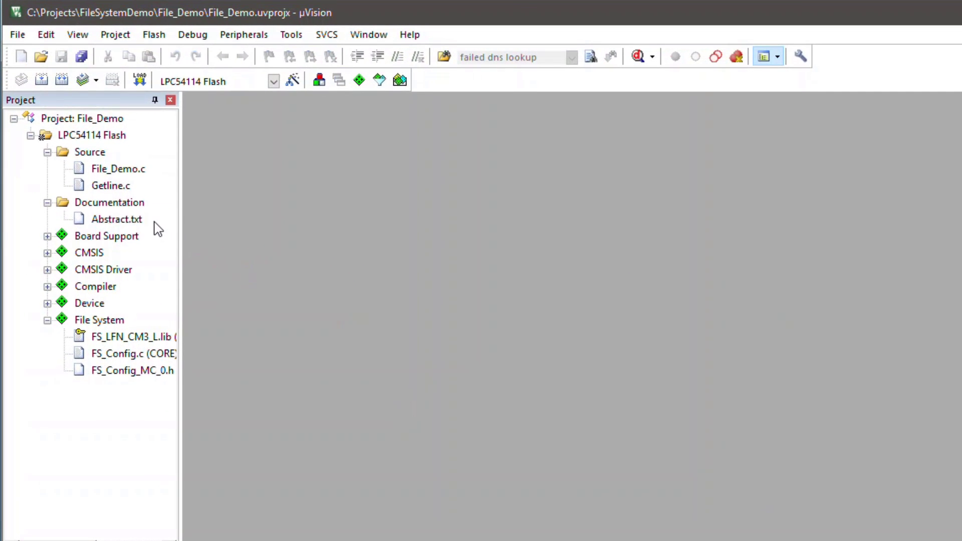
{"action": "double_click", "coordinate": [154, 225]}
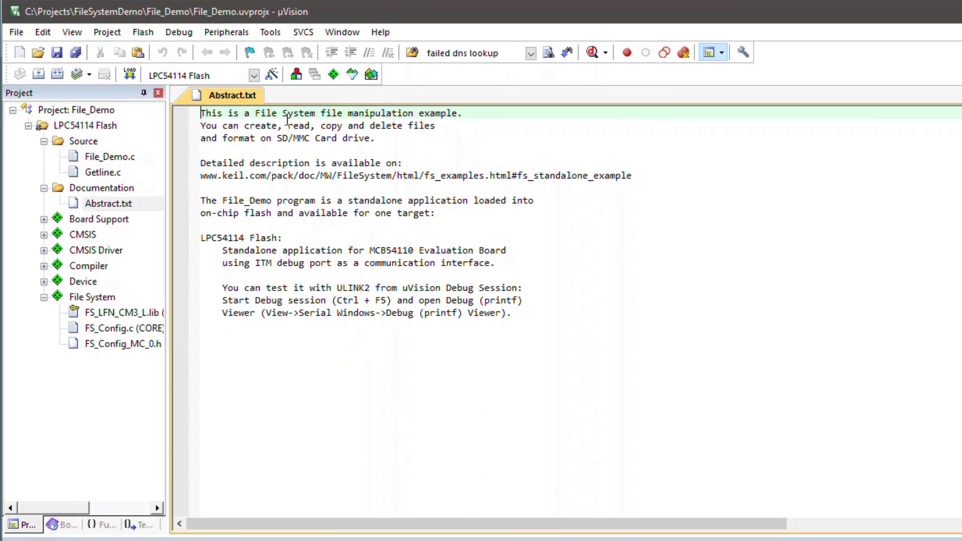
- Set the LPC54114 Flash target to the CMSIS-DAP Debugger, then build File_Demo, which fails licensing
{"action": "left_click", "coordinate": [272, 74]}
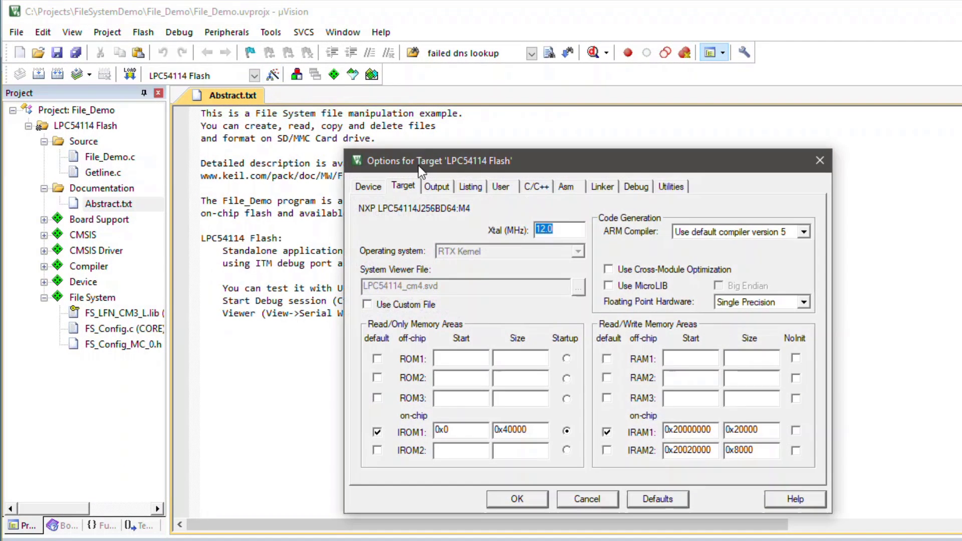
{"action": "left_click", "coordinate": [633, 190]}
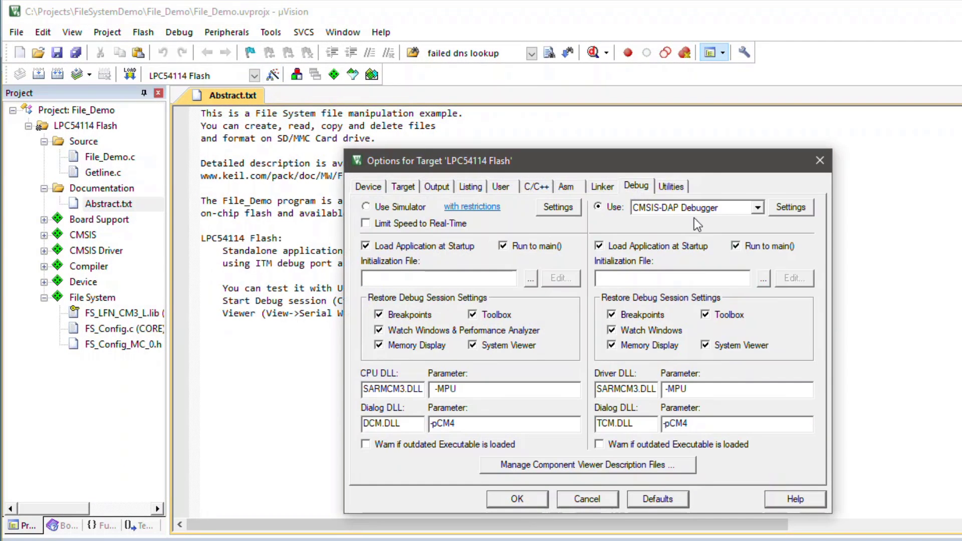
{"action": "left_click", "coordinate": [758, 208]}
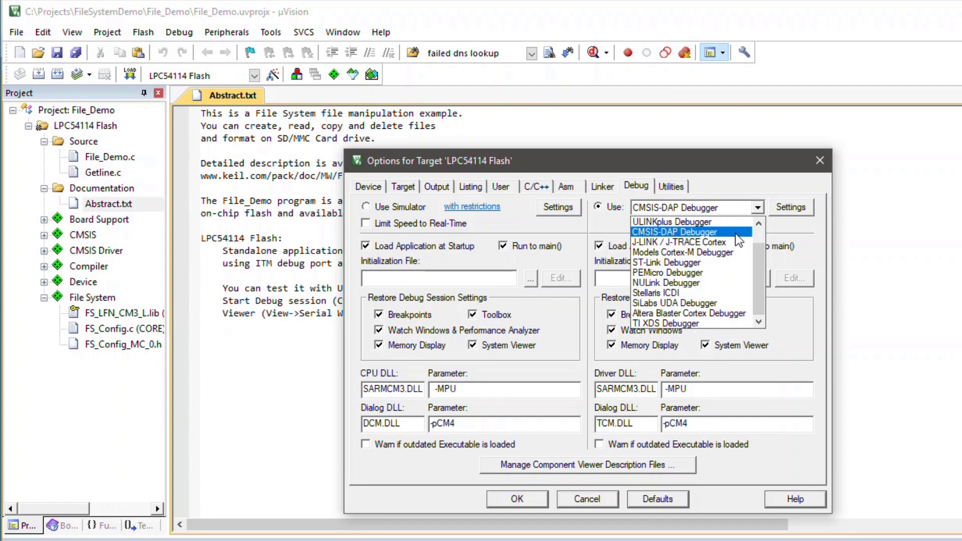
{"action": "left_click", "coordinate": [737, 233]}
{"action": "left_click", "coordinate": [789, 207]}
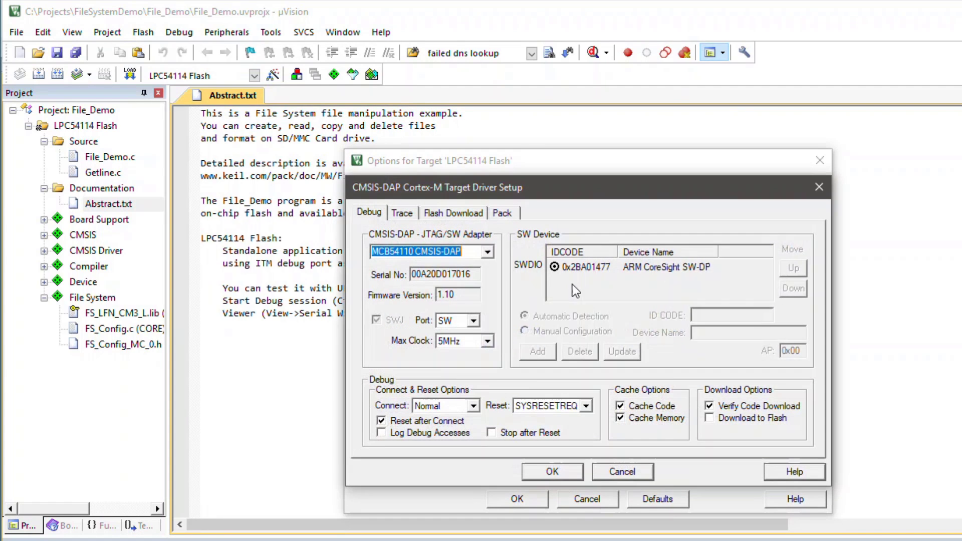
{"action": "left_click", "coordinate": [546, 473]}
{"action": "left_click", "coordinate": [516, 499]}
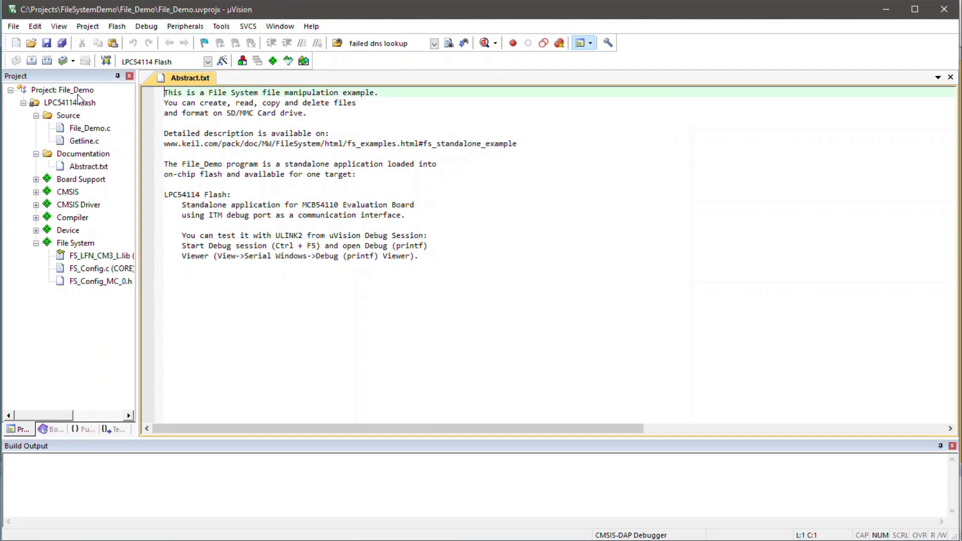
{"action": "left_click", "coordinate": [31, 62]}
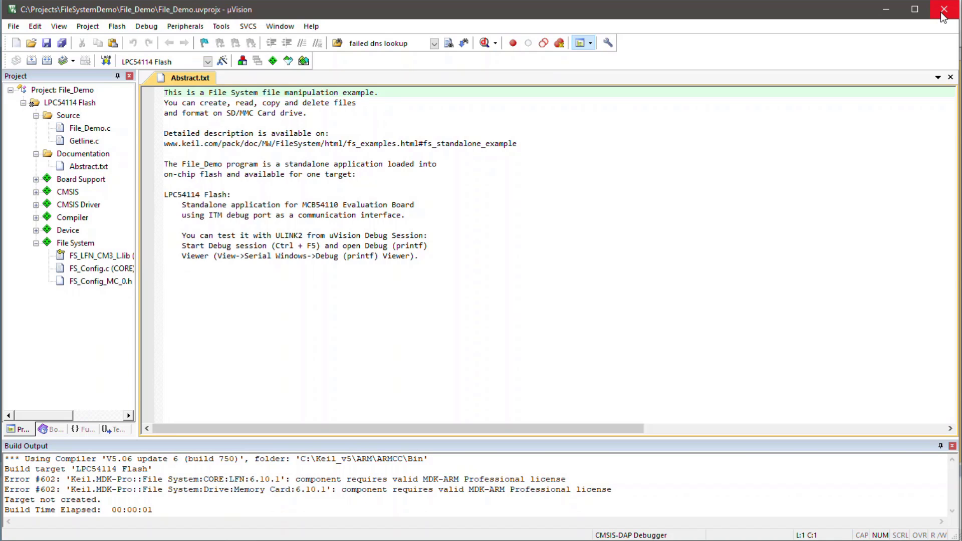
- Close µVision and Pack Installer, then relaunch µVision
{"action": "left_click", "coordinate": [943, 14]}
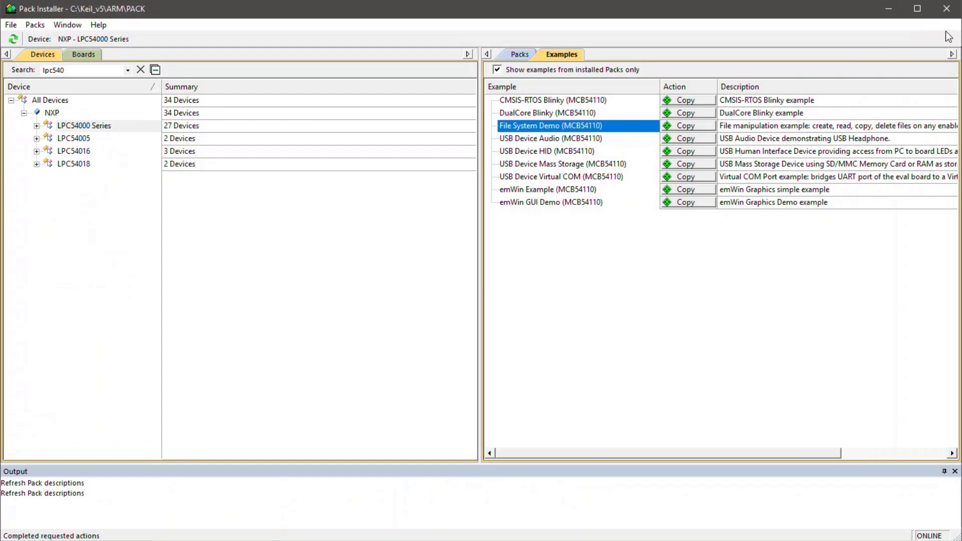
{"action": "left_click", "coordinate": [943, 14]}
{"action": "right_click", "coordinate": [475, 257]}
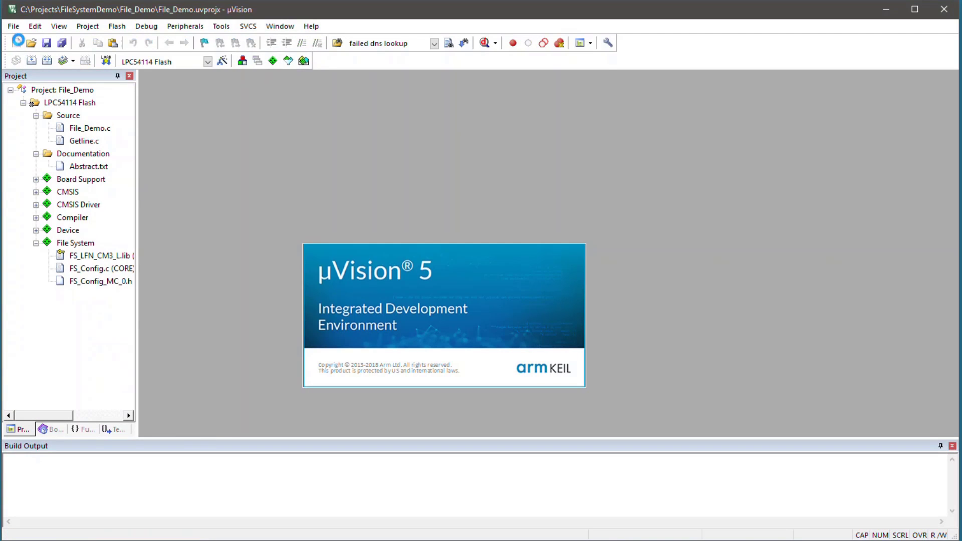
- Start the 7-day MDK Professional evaluation in License Management and close the dialog
{"action": "left_click", "coordinate": [15, 28]}
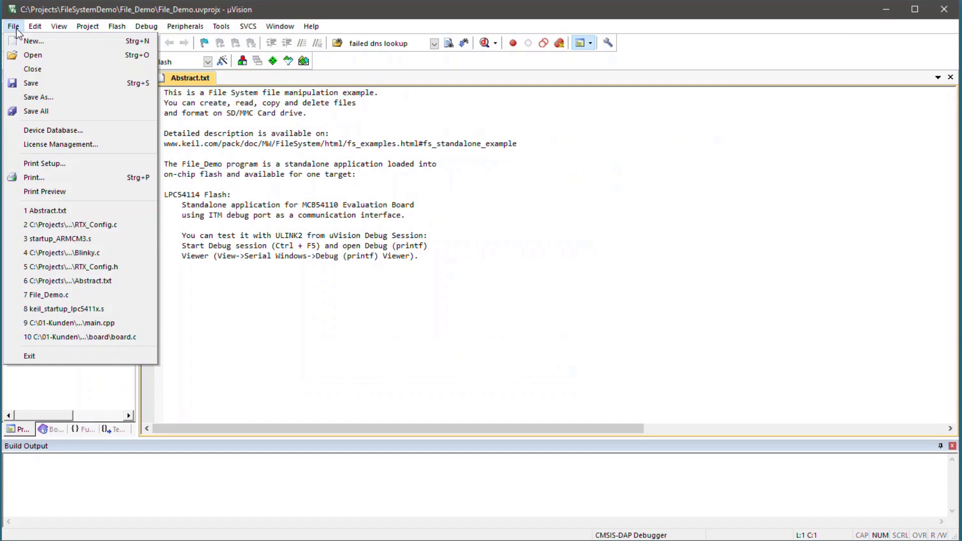
{"action": "left_click", "coordinate": [47, 145]}
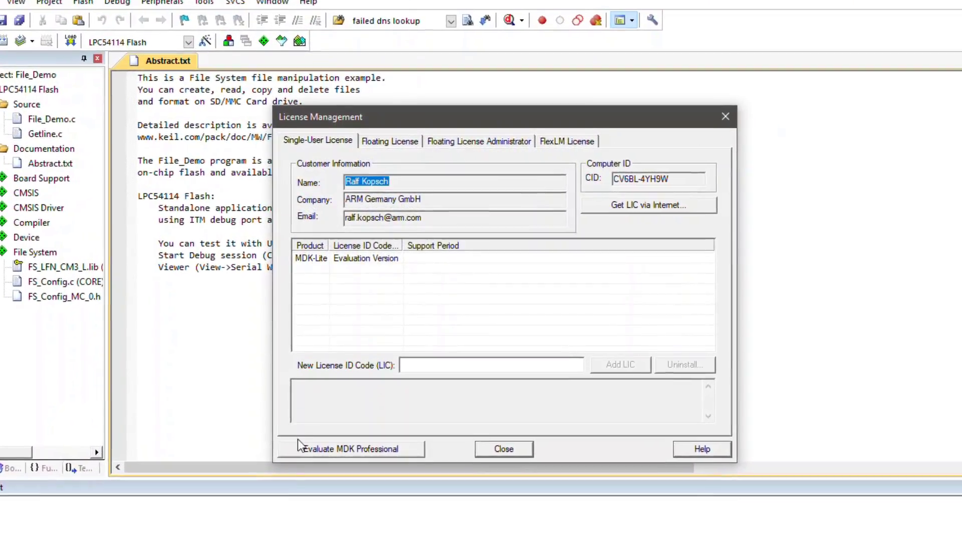
{"action": "left_click", "coordinate": [384, 473]}
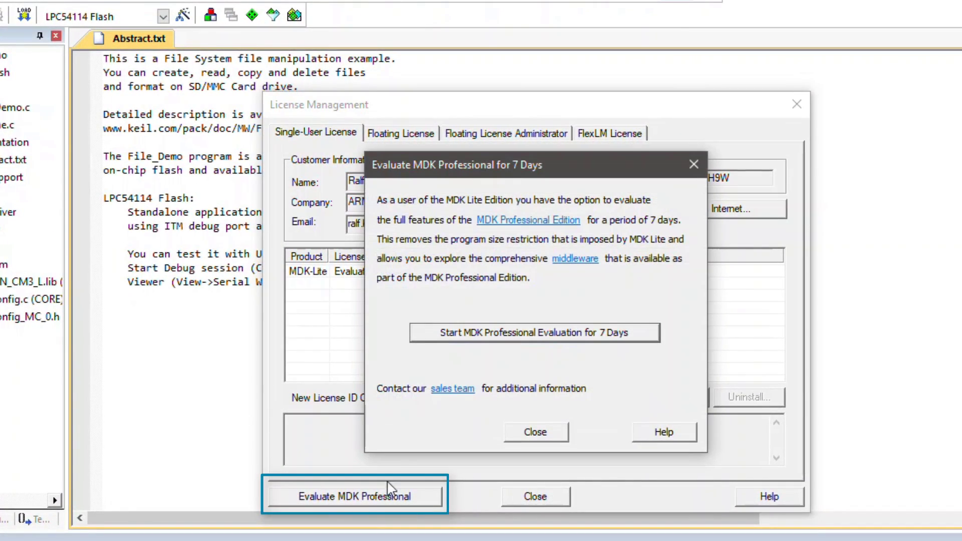
{"action": "left_click", "coordinate": [463, 333]}
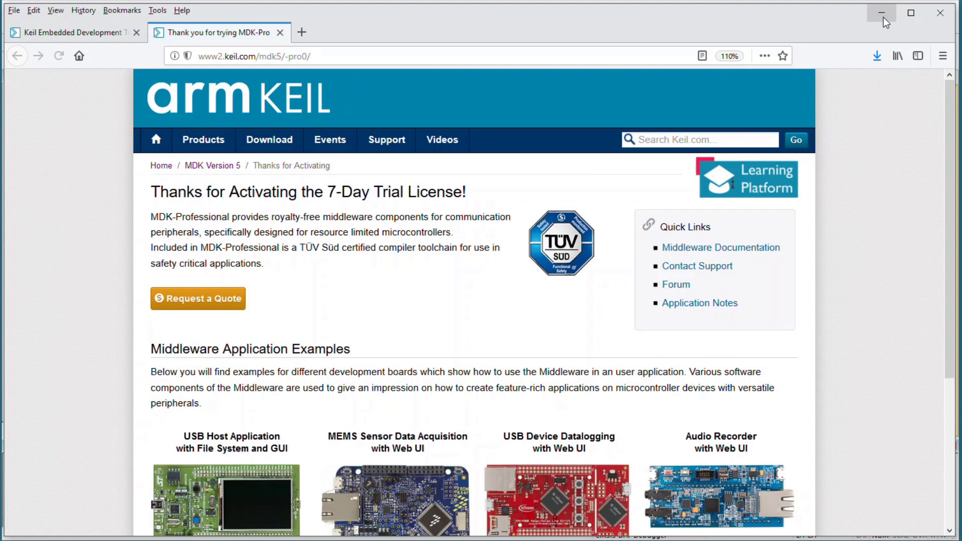
{"action": "left_click", "coordinate": [884, 17]}
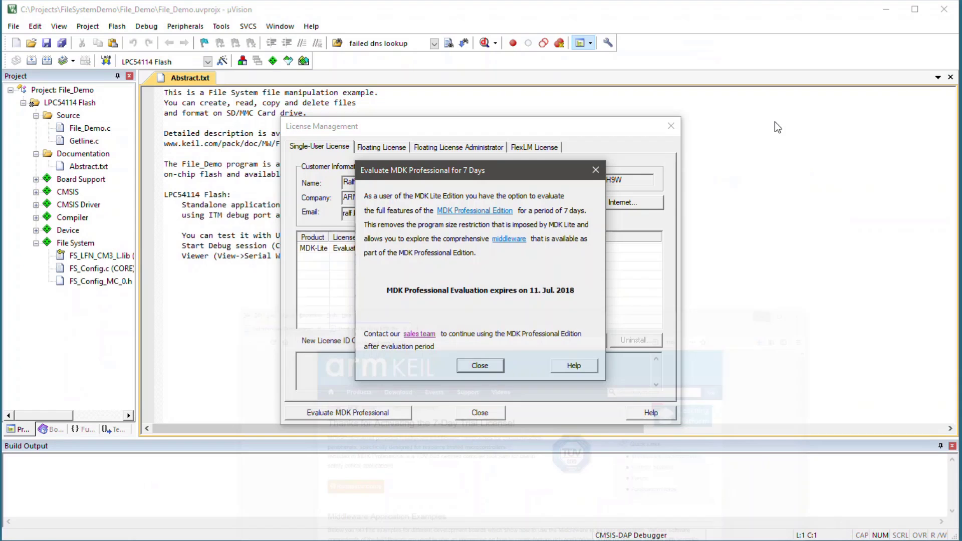
{"action": "left_click", "coordinate": [481, 366]}
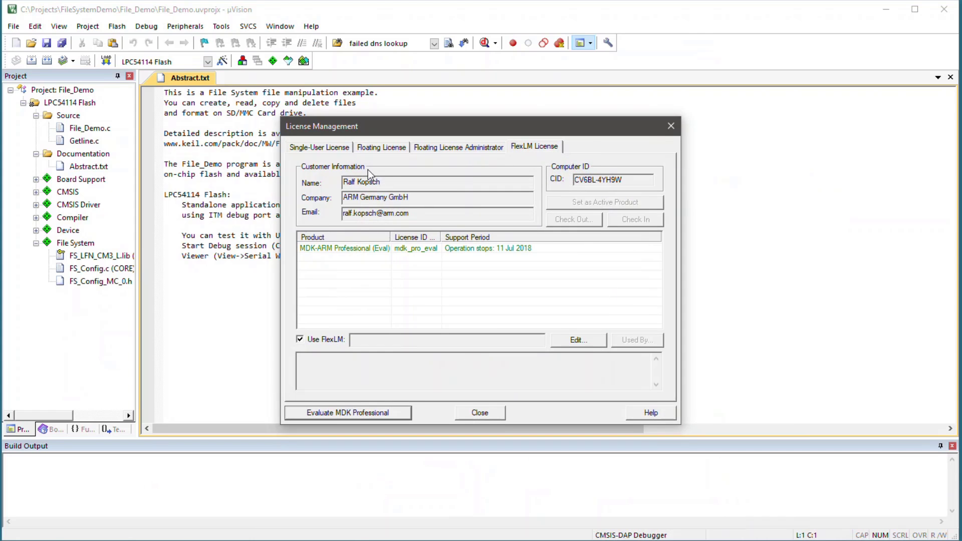
{"action": "left_click", "coordinate": [528, 148]}
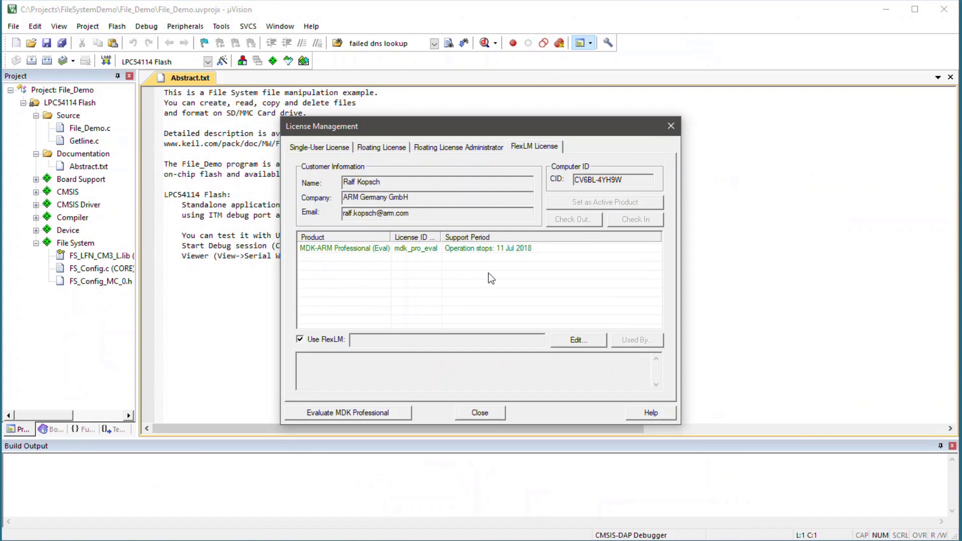
{"action": "left_click", "coordinate": [479, 412]}
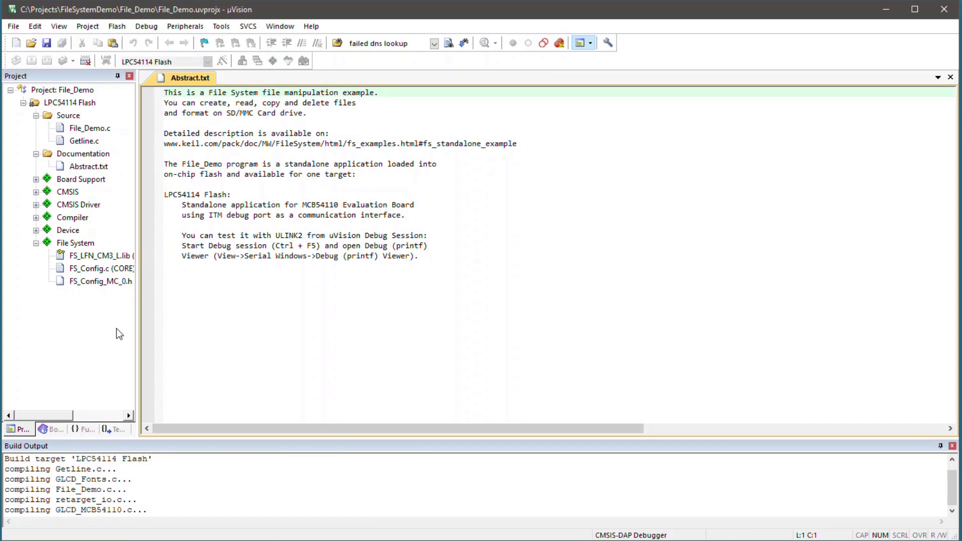
- Download File_Demo to the board's flash, start debugging with Ctrl+F5, and run it
{"action": "left_click", "coordinate": [62, 60]}
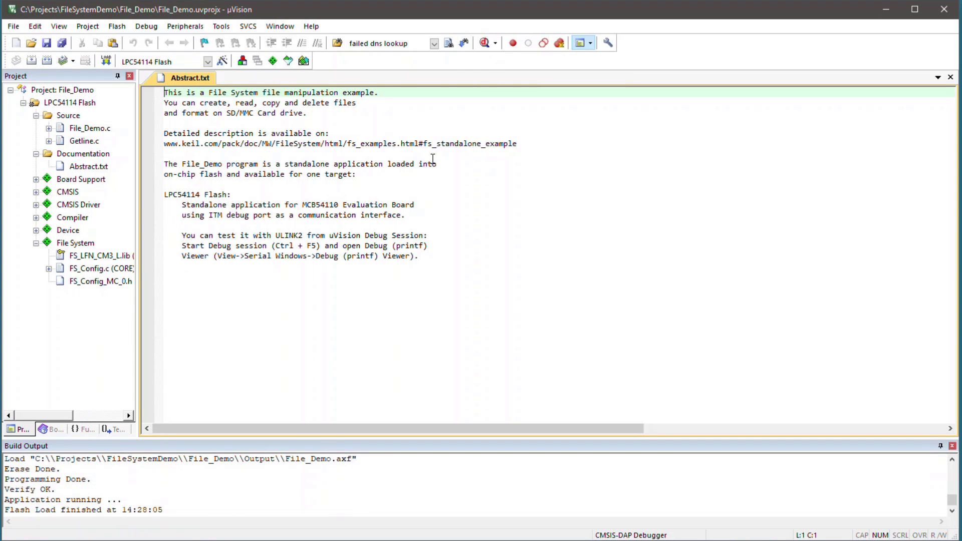
{"action": "key", "text": "ctrl+F5"}
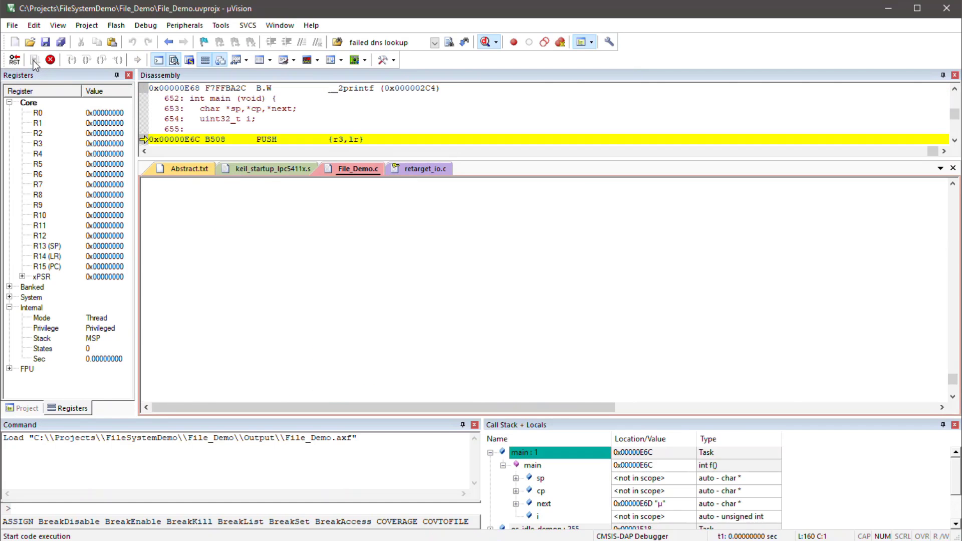
{"action": "left_click", "coordinate": [33, 60]}
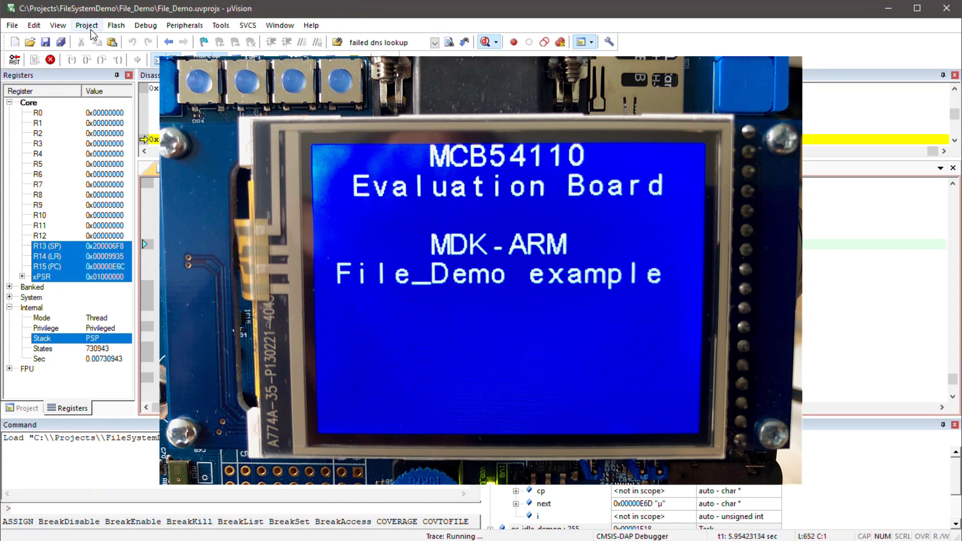
- Open and enlarge the Debug (printf) Viewer, then run FORMAT M0 and confirm with Y
{"action": "left_click", "coordinate": [58, 26]}
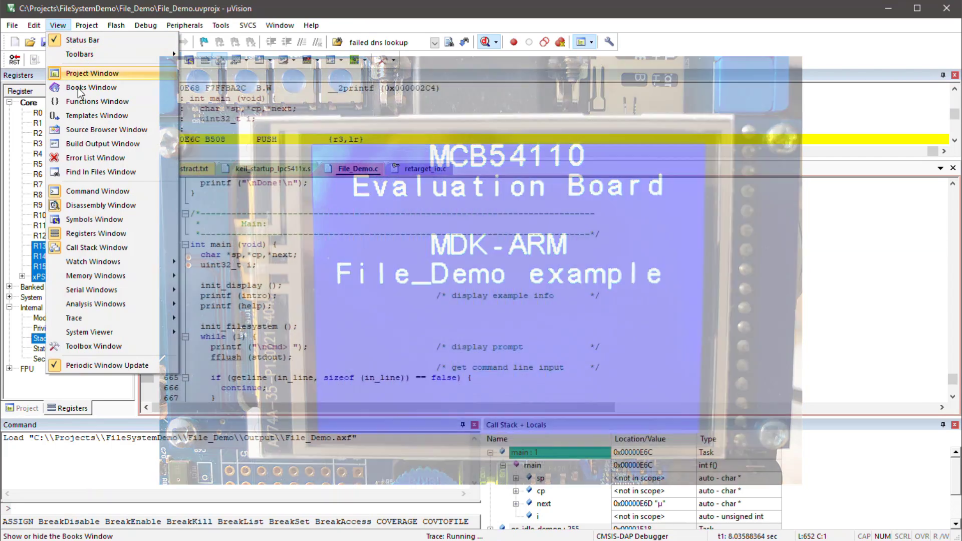
{"action": "mouse_move", "coordinate": [91, 289]}
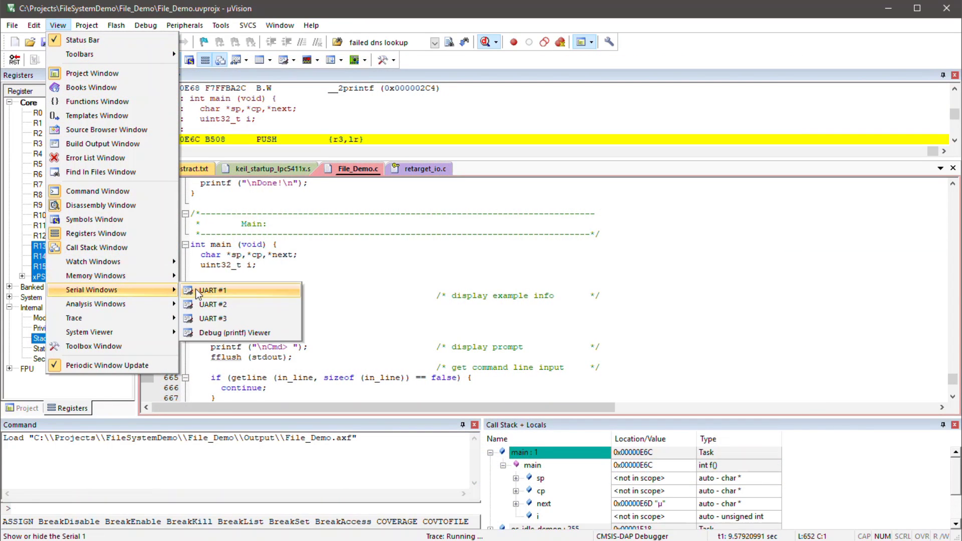
{"action": "left_click", "coordinate": [284, 334]}
{"action": "left_click_drag", "start_coordinate": [419, 415], "coordinate": [422, 211]}
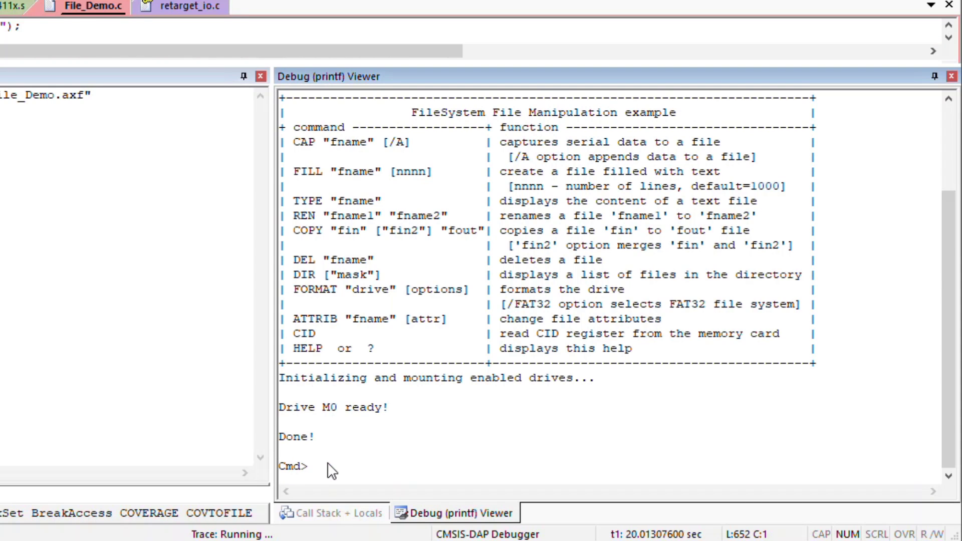
{"action": "type", "text": "FORMAT M0"}
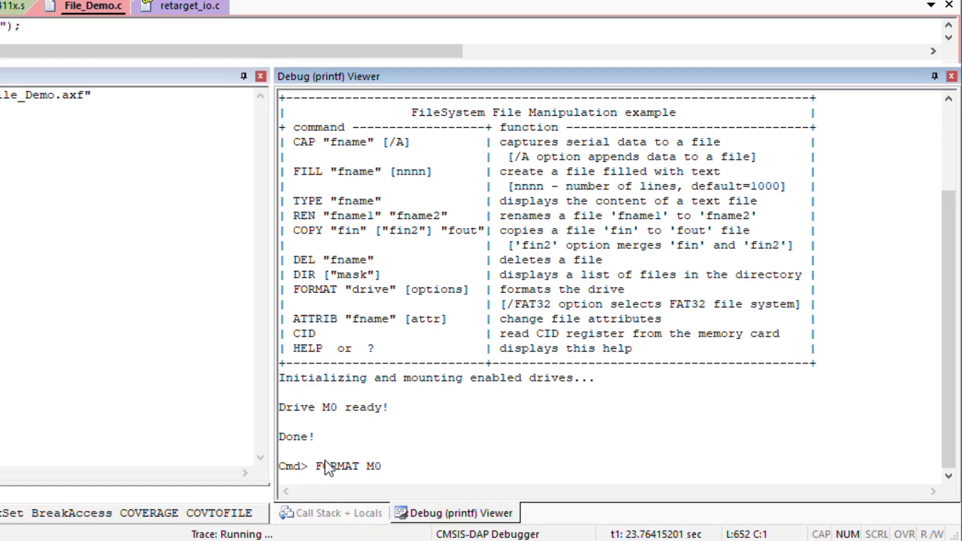
{"action": "key", "text": "Return"}
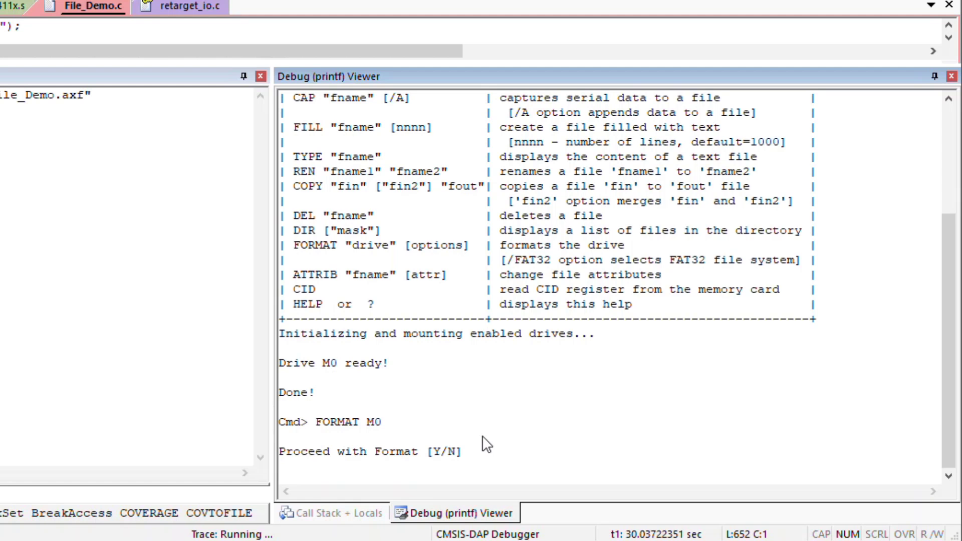
{"action": "key", "text": "y"}
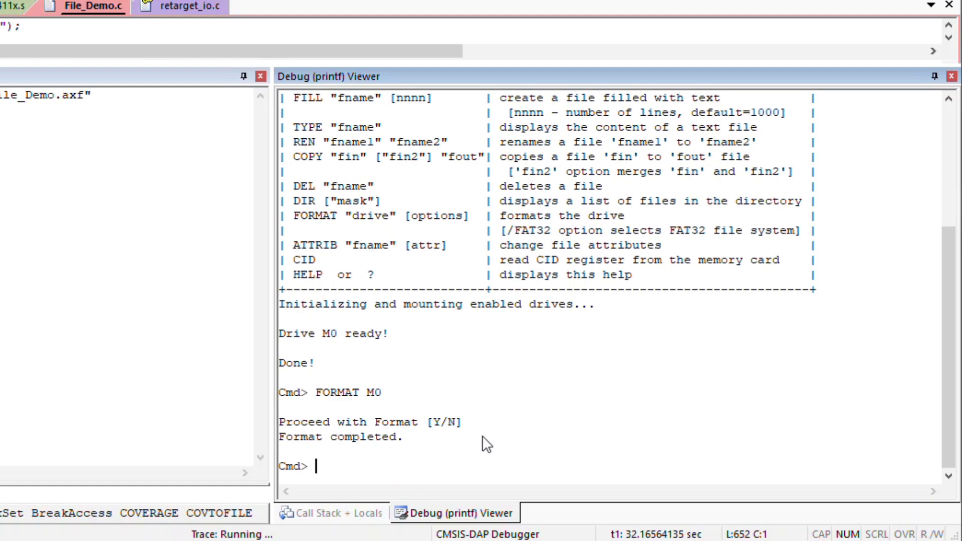